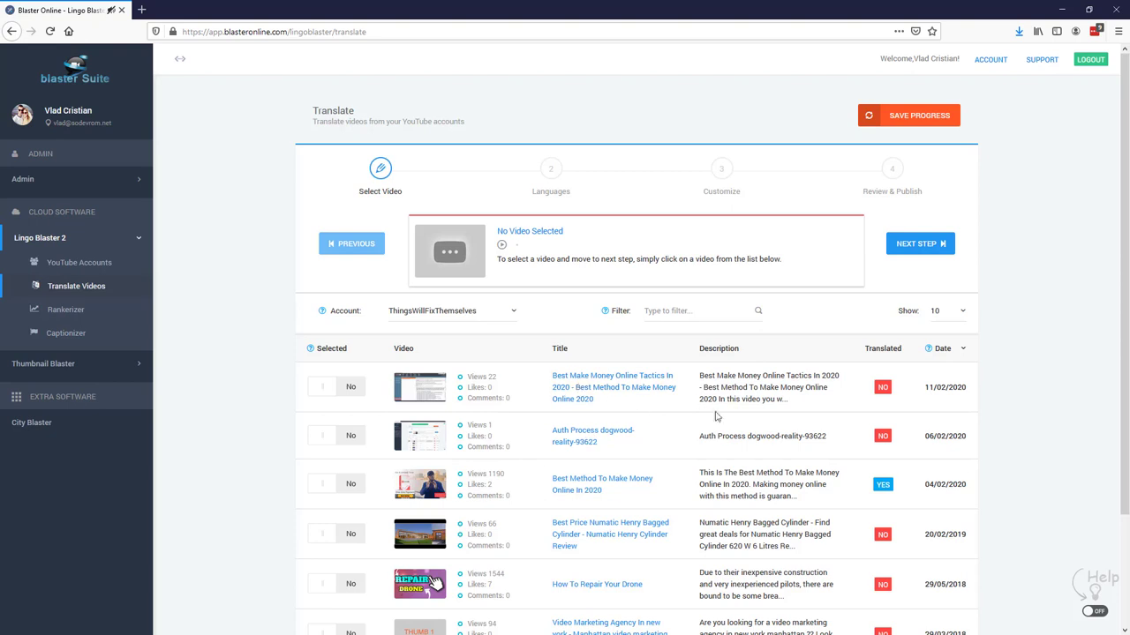
- Keep the ThingsWillFixThemselves YouTube account selected for translation
left_click(488, 318)
left_click(437, 334)
- Choose the money-online video and add Spanish, German, French and Portuguese as languages
left_click(748, 386)
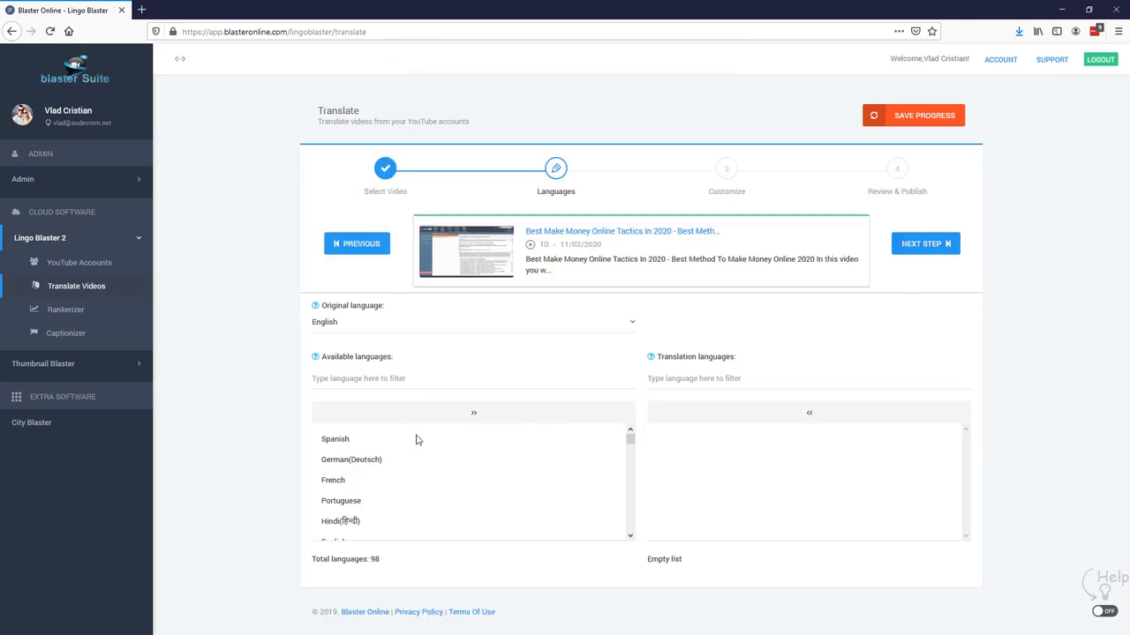
double_click(354, 439)
double_click(389, 439)
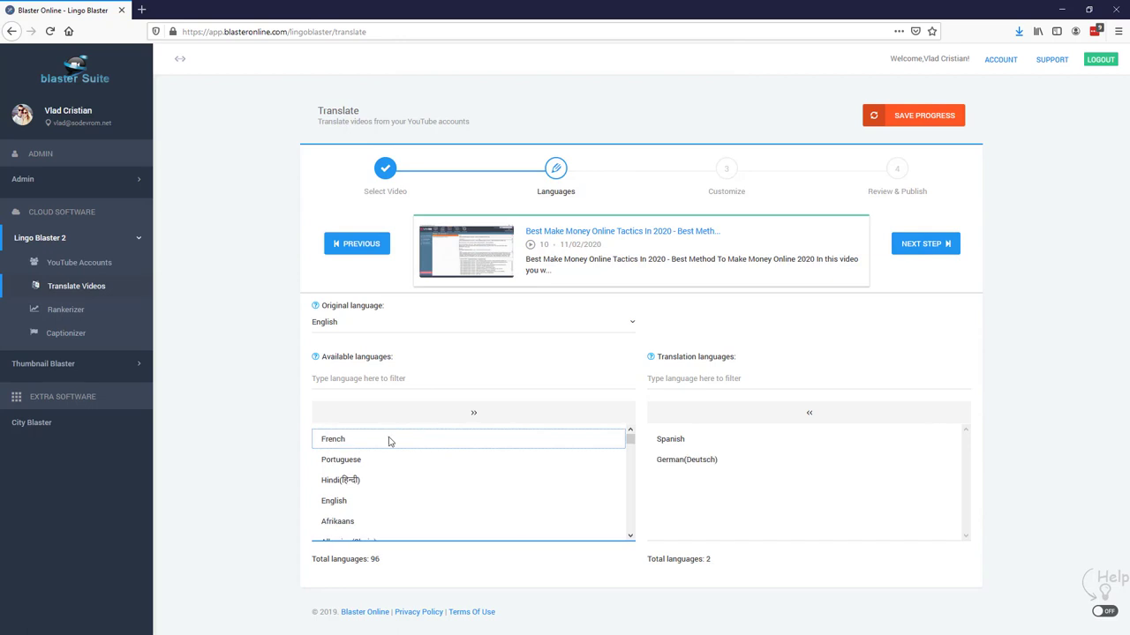
double_click(385, 441)
double_click(402, 439)
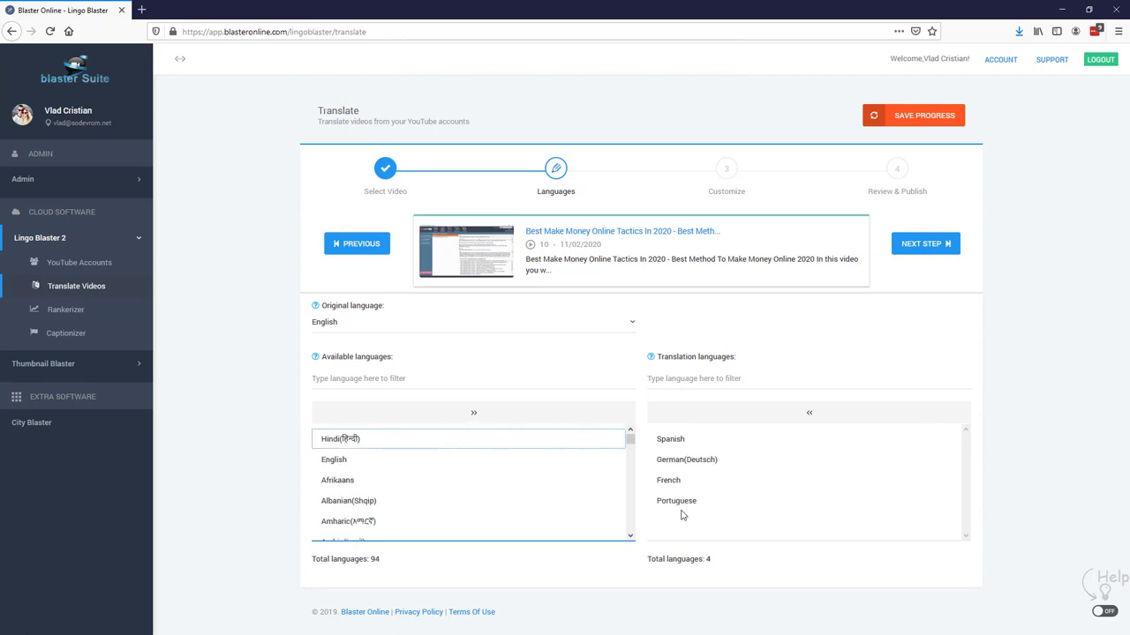
- Filter the available languages with 'roma' and add Romanian
left_click(389, 378)
type("rom")
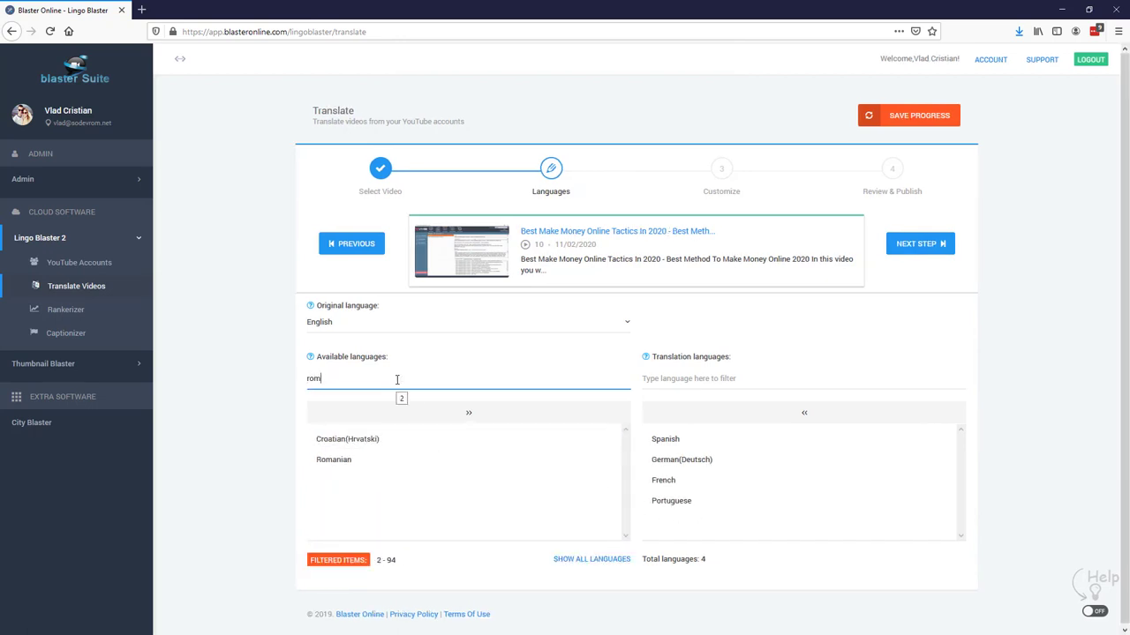
type("a")
double_click(331, 440)
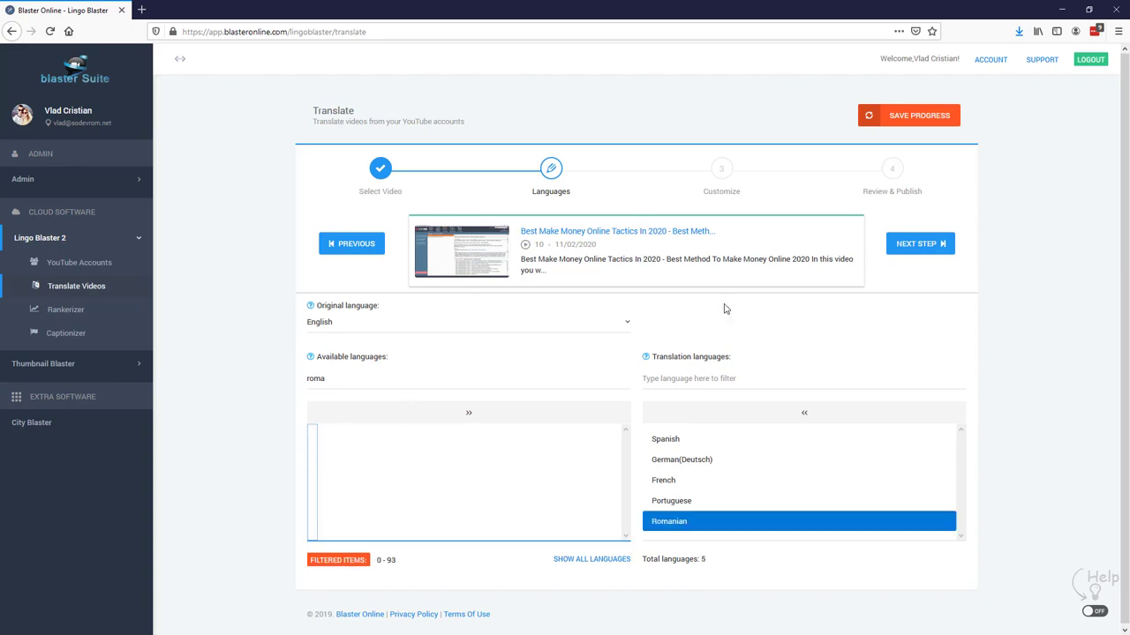
- Advance through Customize to Review & Publish so the five translations are generated
left_click(916, 246)
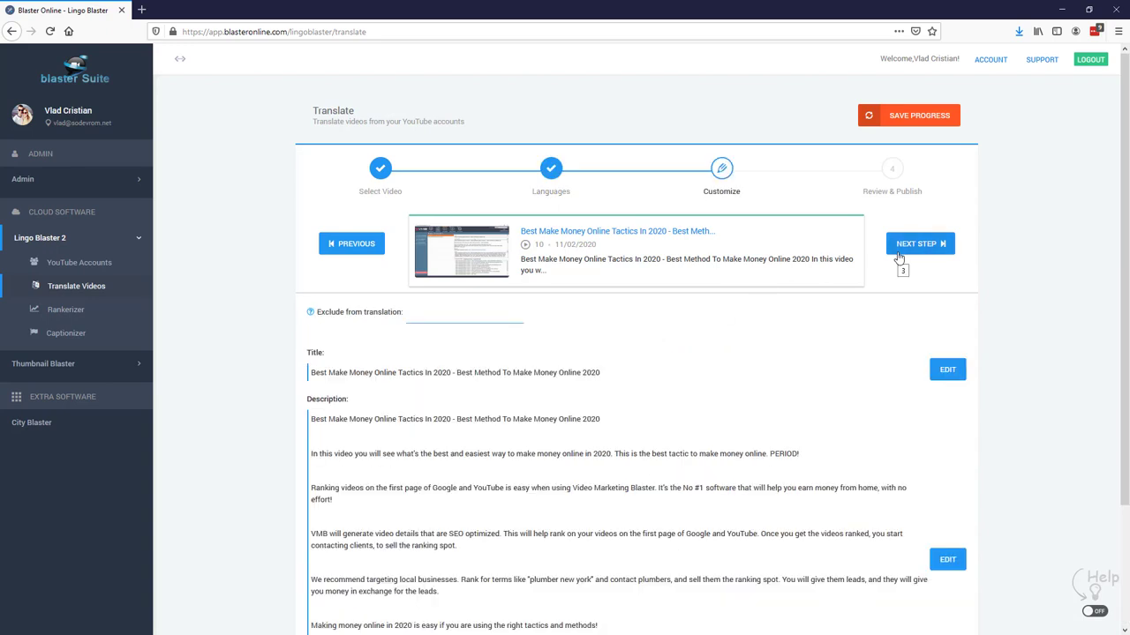
left_click(916, 252)
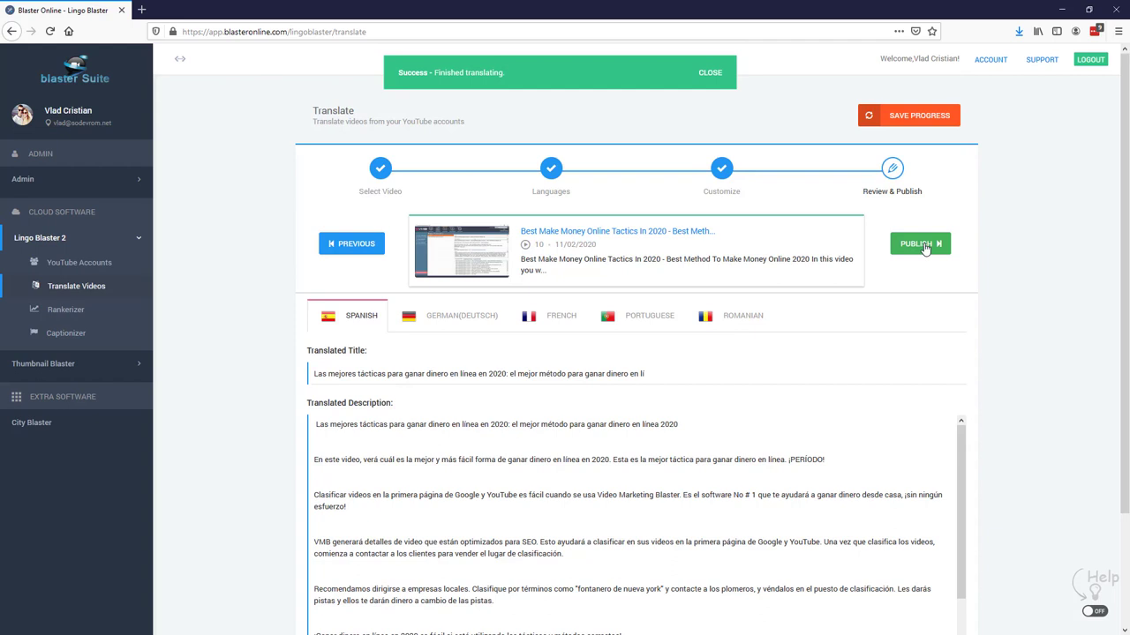
- Publish the translated titles and descriptions, then dismiss the 'Finished updating!' dialog
left_click(923, 245)
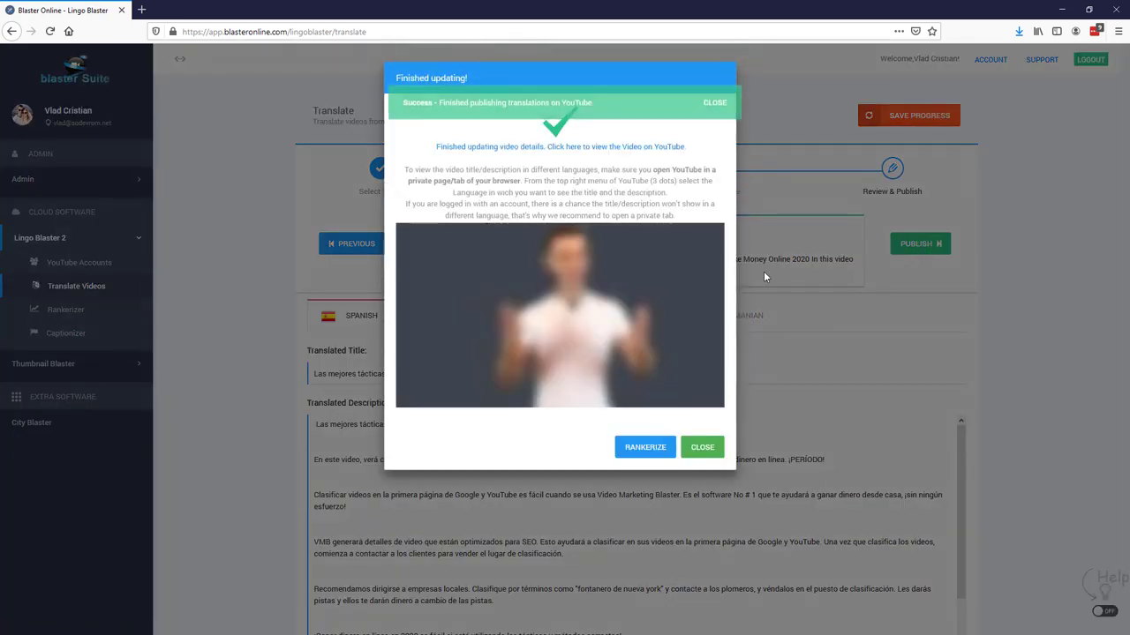
left_click(702, 447)
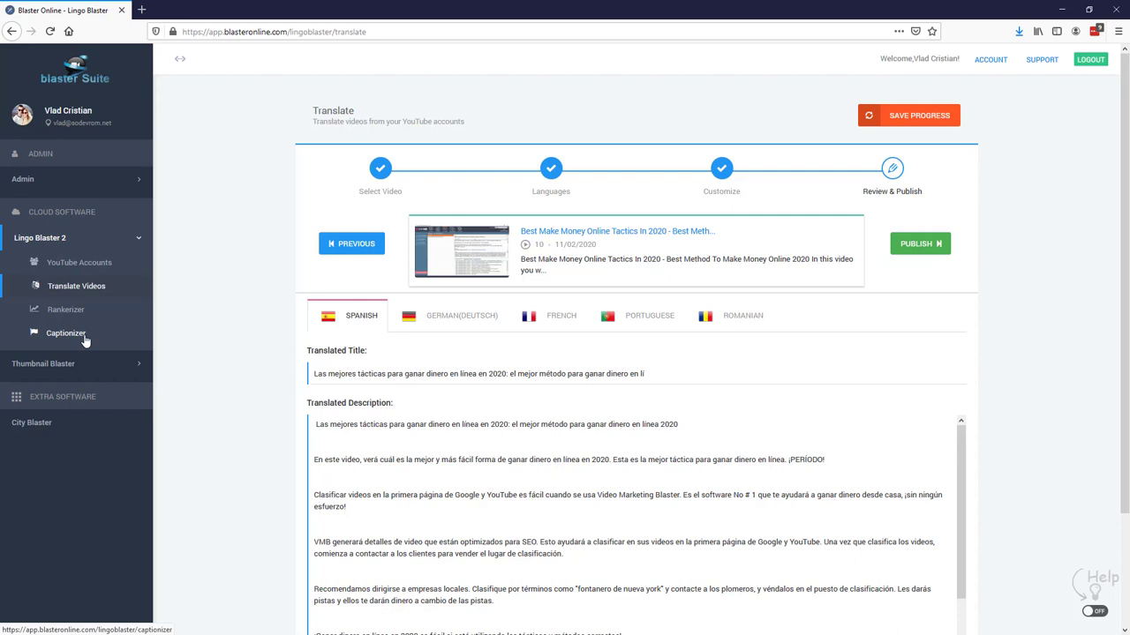
- In Captionizer, select the 'Best Make Money Online Tactics In 2020' video
left_click(76, 339)
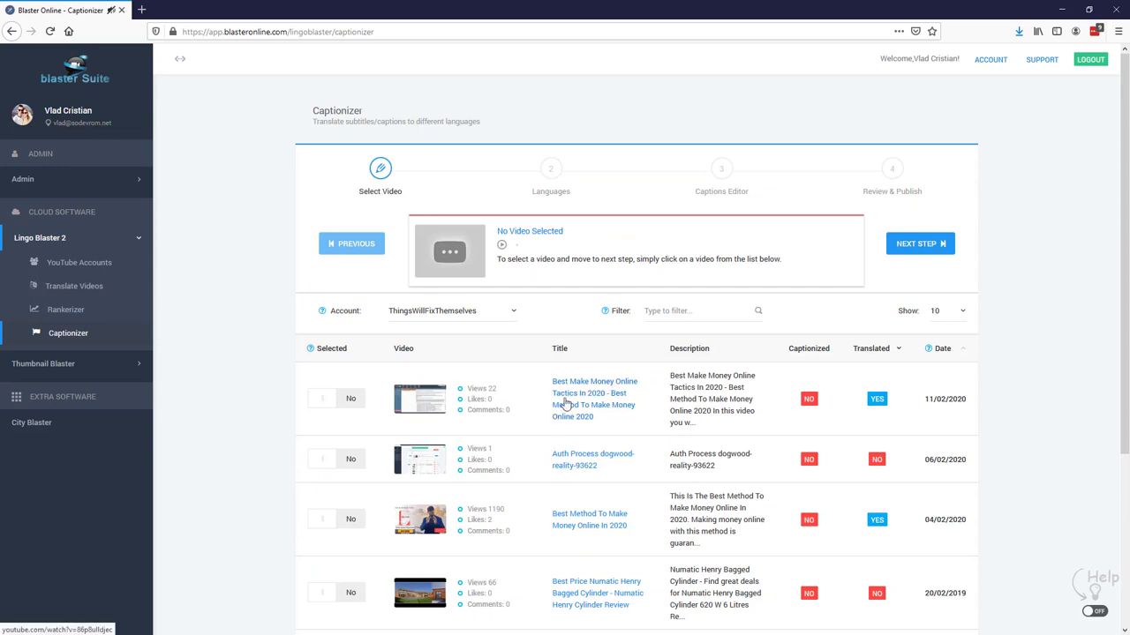
left_click(715, 396)
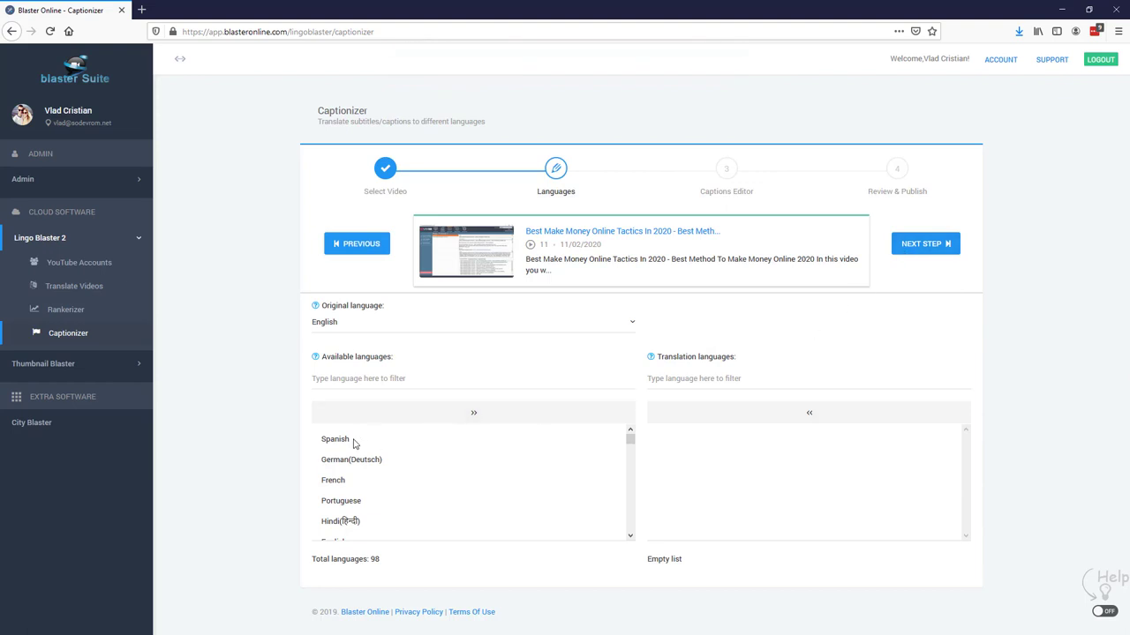
- Add Spanish, German, French, Portuguese and Romanian (filtered via 'rom') as caption languages
double_click(352, 440)
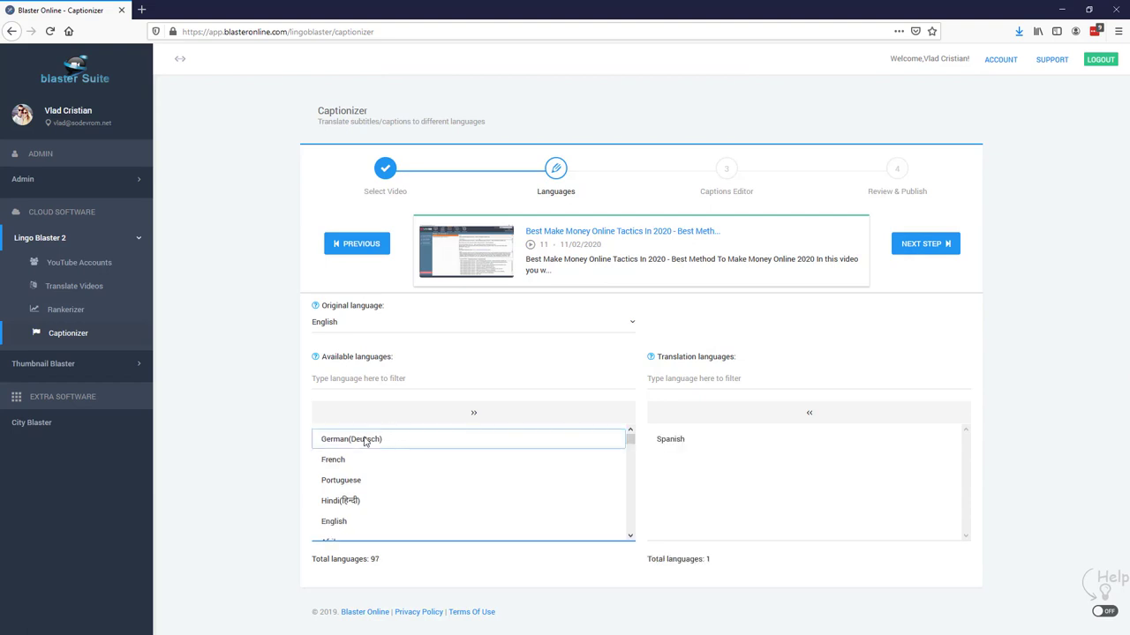
double_click(372, 441)
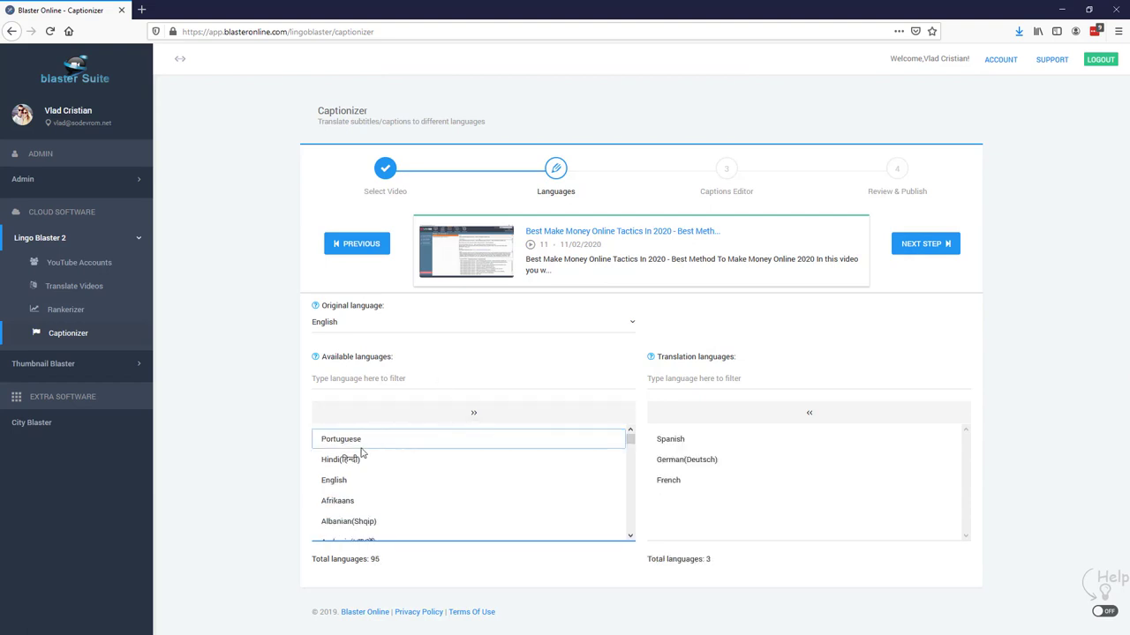
double_click(361, 447)
left_click(369, 379)
type("rom")
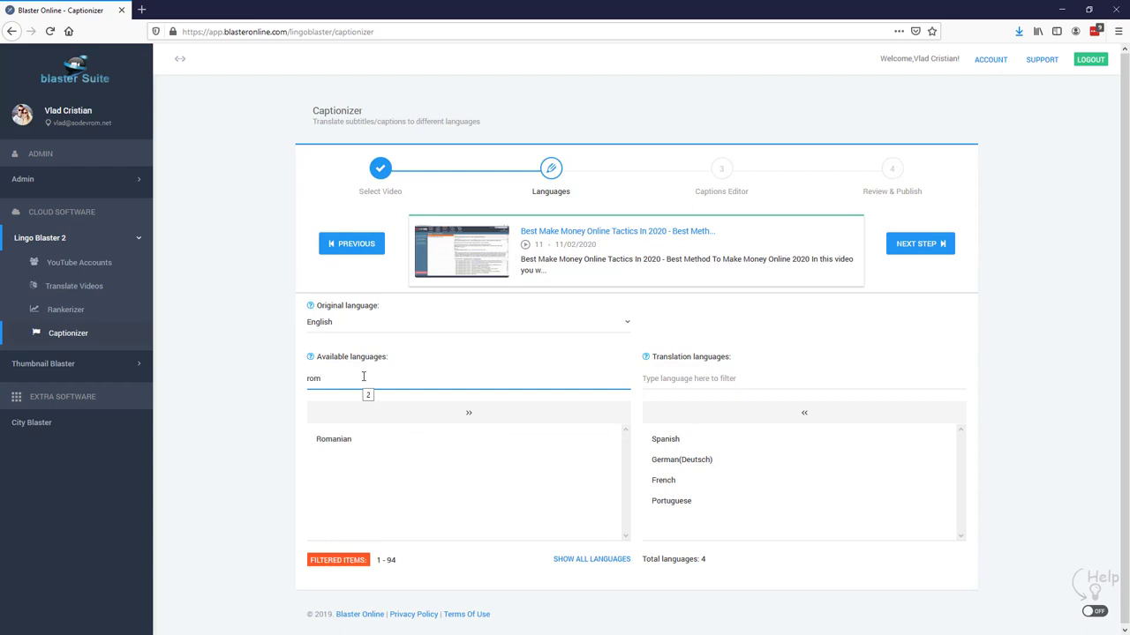
double_click(365, 439)
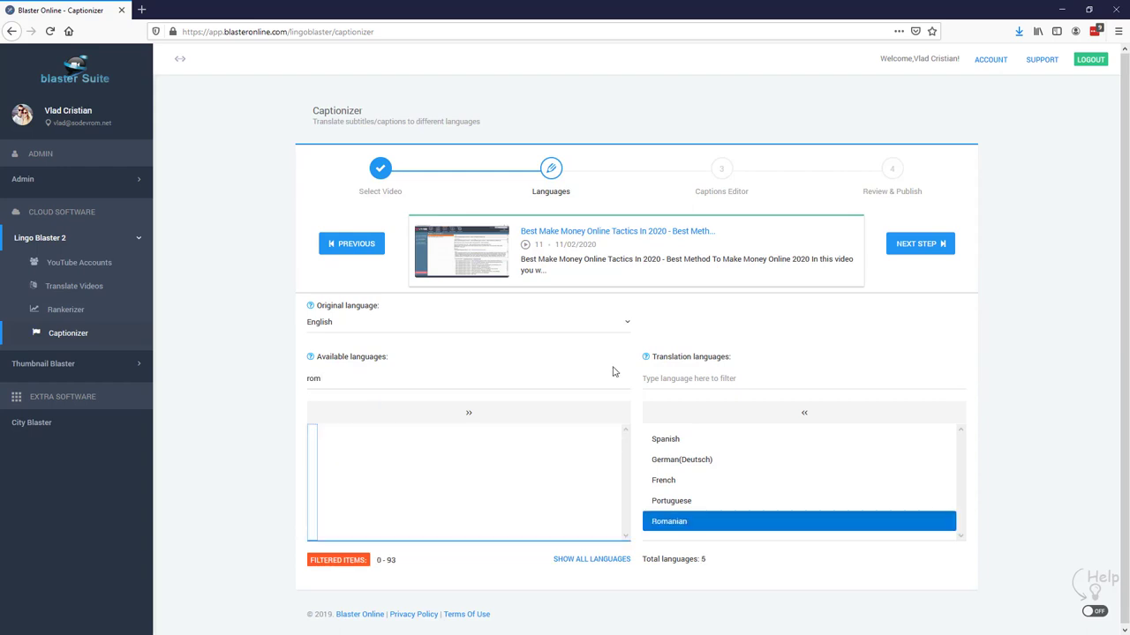
- Read the video's existing captions from YouTube and translate them into the five languages
left_click(920, 247)
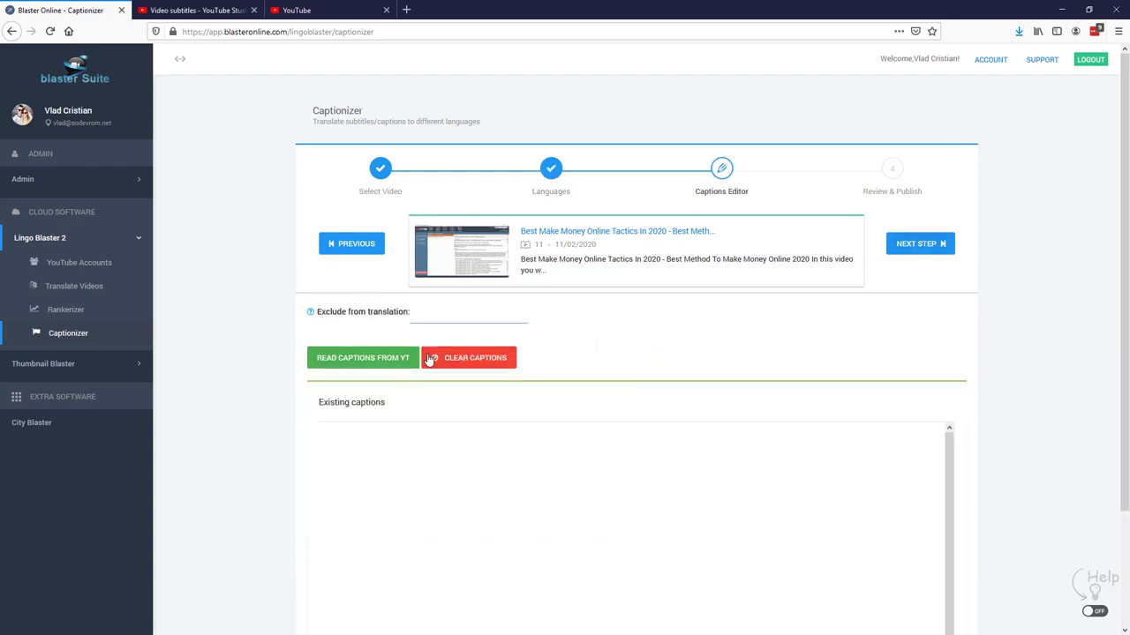
left_click(391, 360)
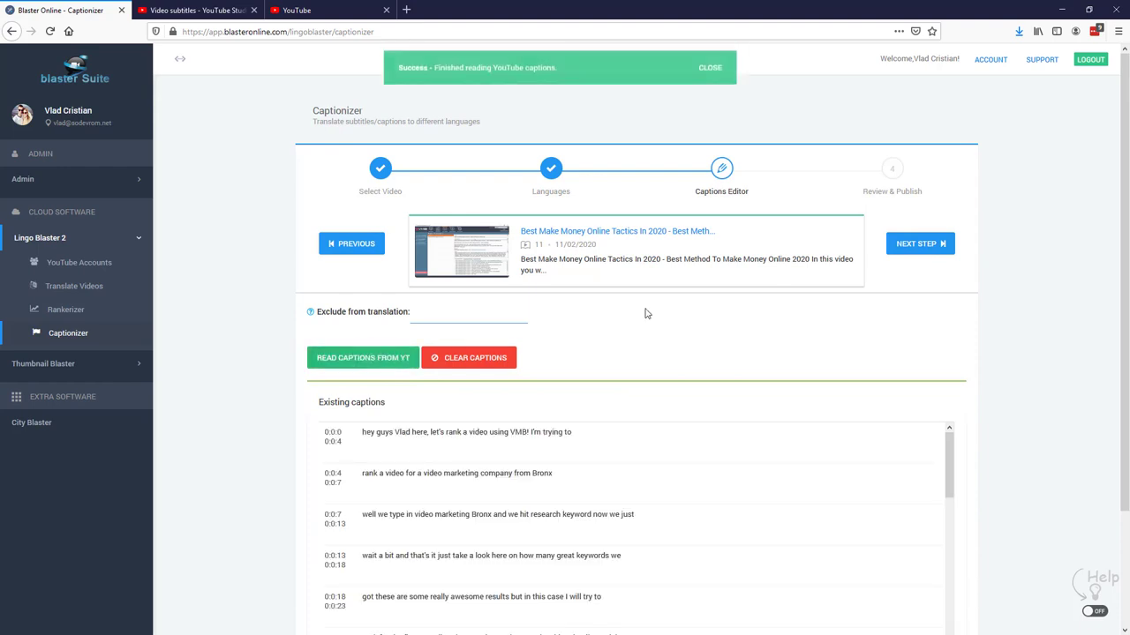
left_click(918, 243)
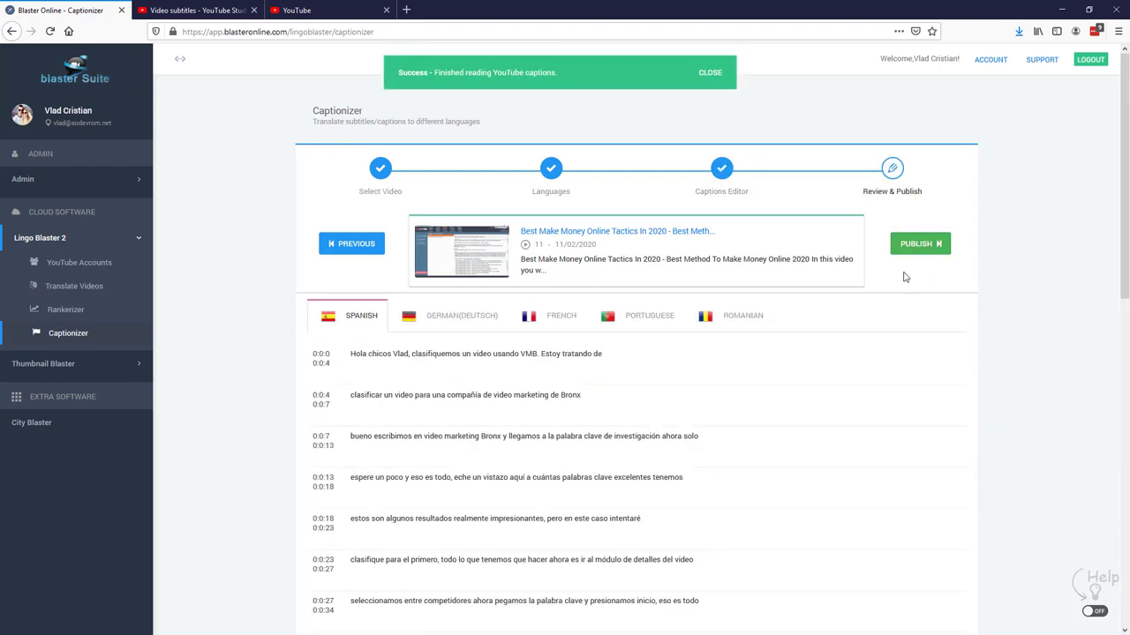
- Check the German, French, Portuguese and Romanian caption translations, ending back on Spanish
left_click(454, 316)
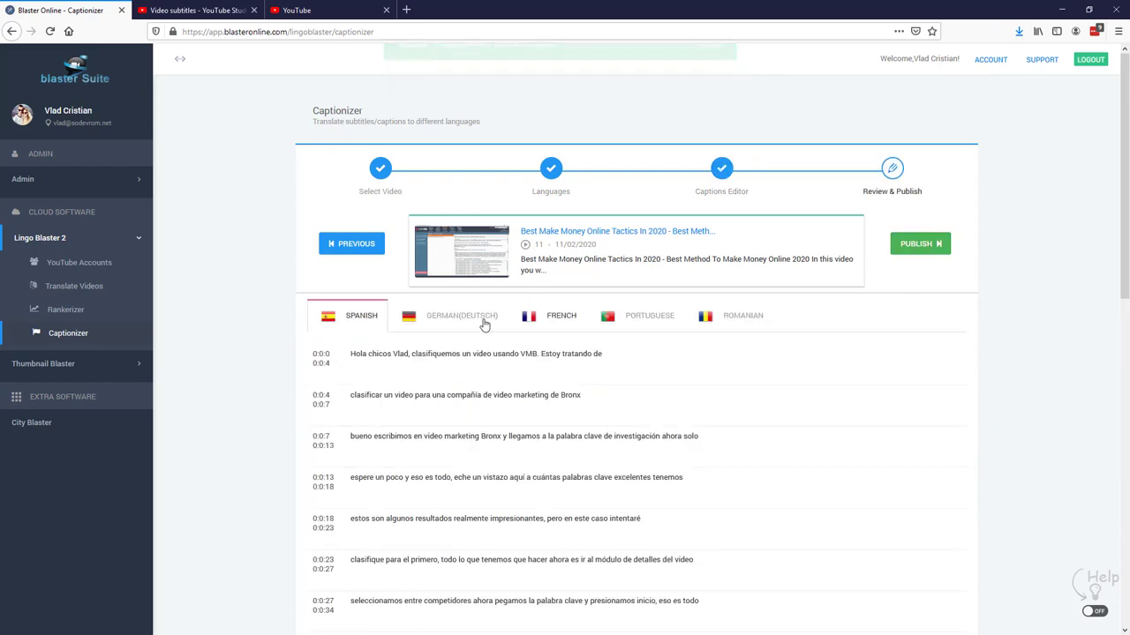
left_click(530, 318)
left_click(649, 316)
left_click(733, 316)
left_click(649, 316)
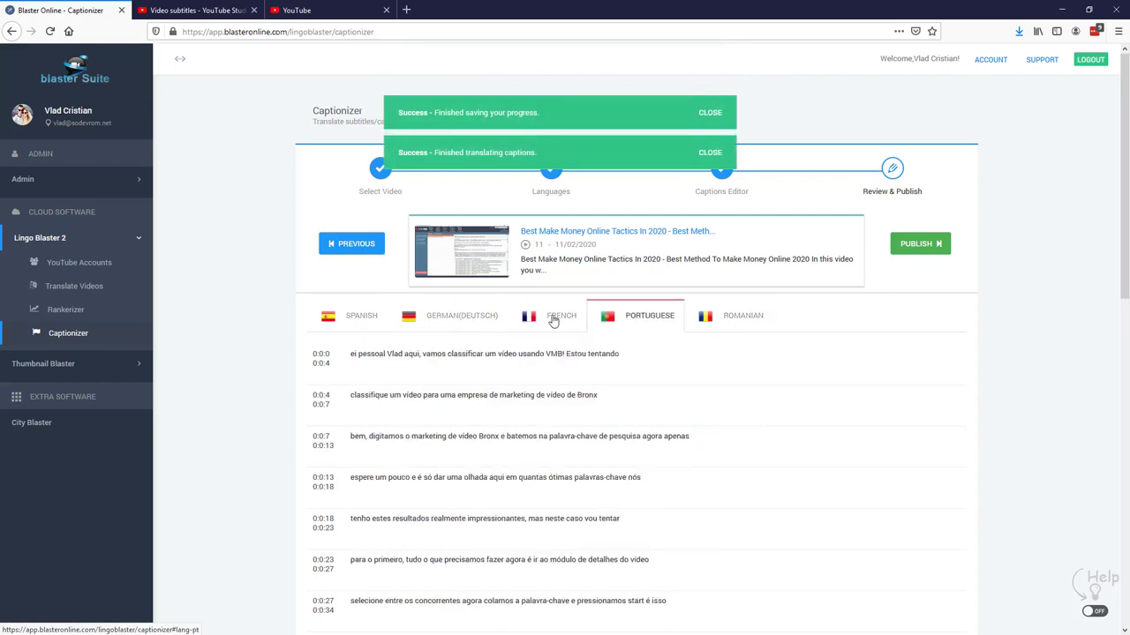
left_click(554, 318)
left_click(458, 316)
left_click(362, 318)
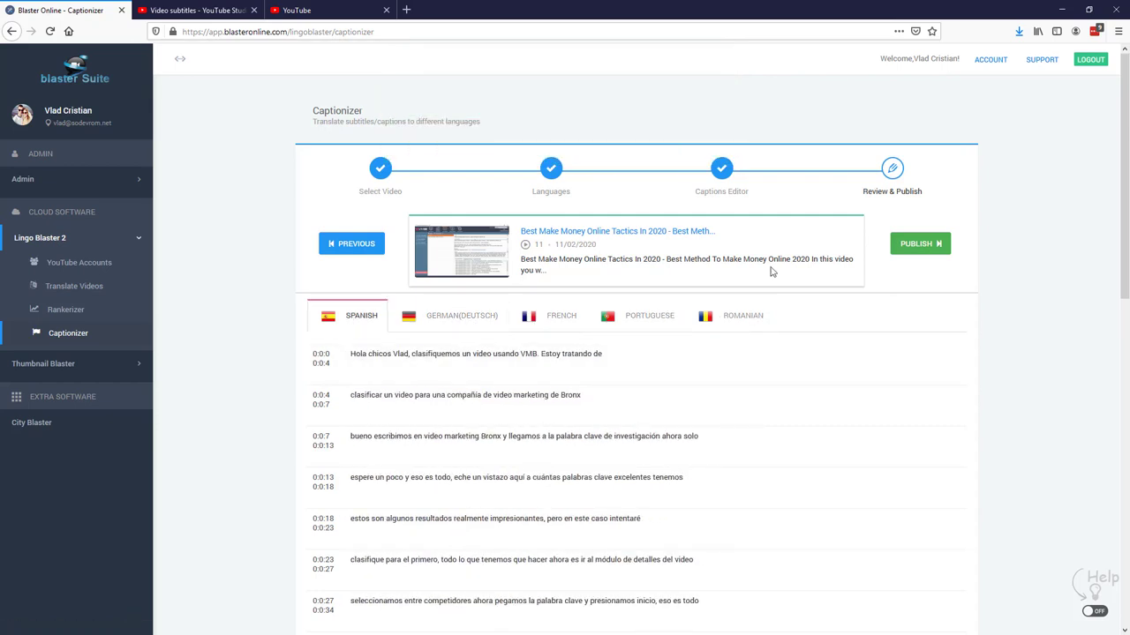
- Publish the translated captions, dismiss the confirmation, and close the YouTube Studio subtitles tab
left_click(922, 243)
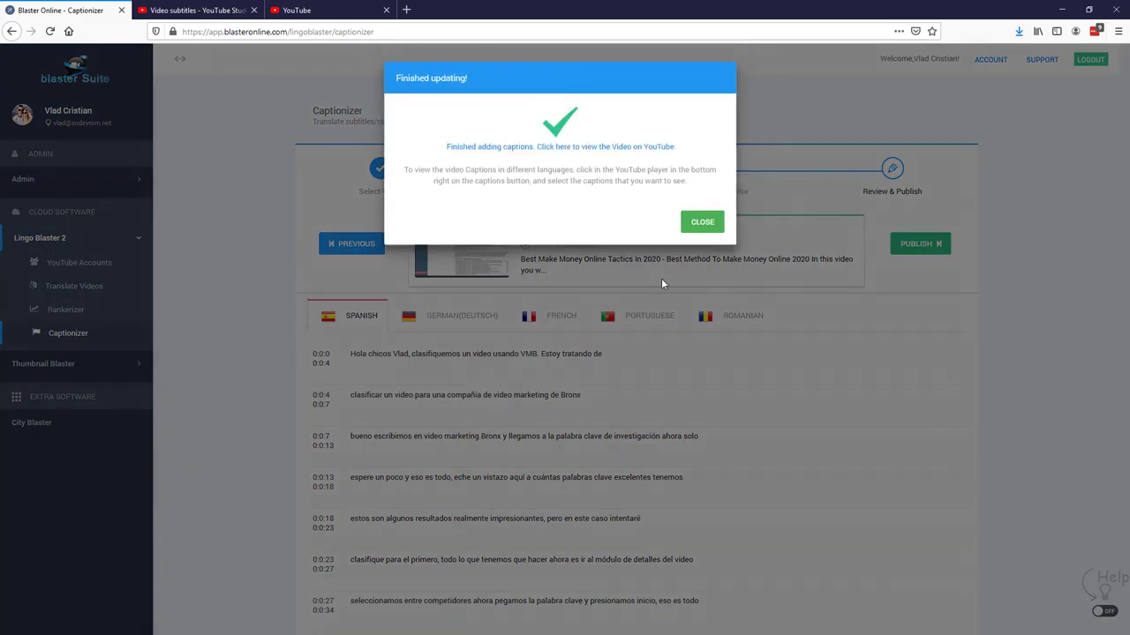
left_click(703, 223)
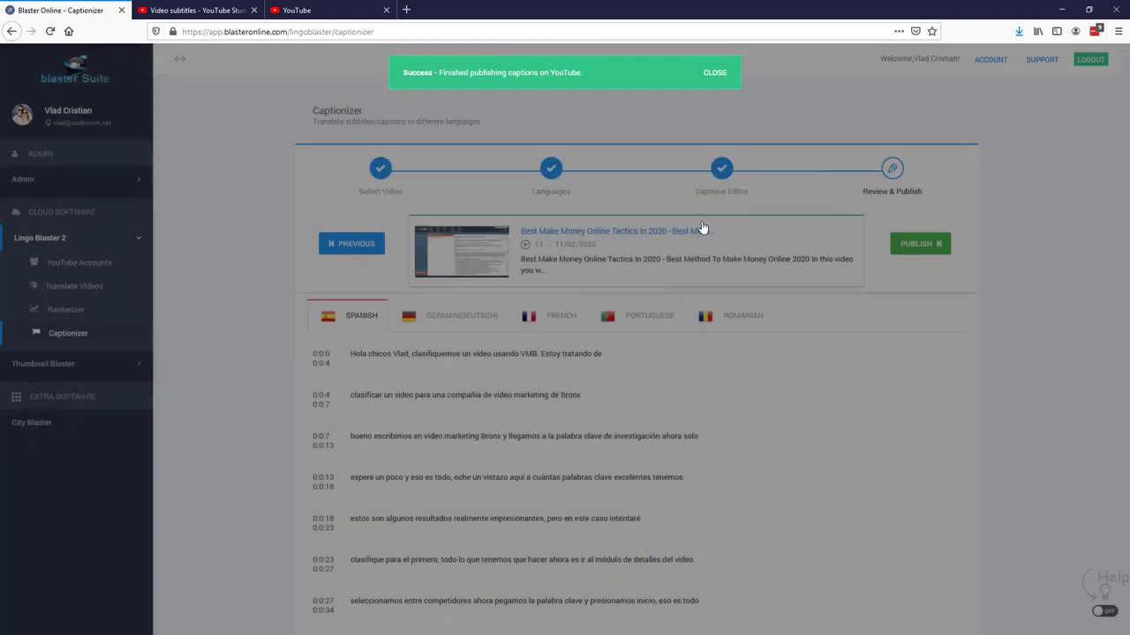
left_click(255, 10)
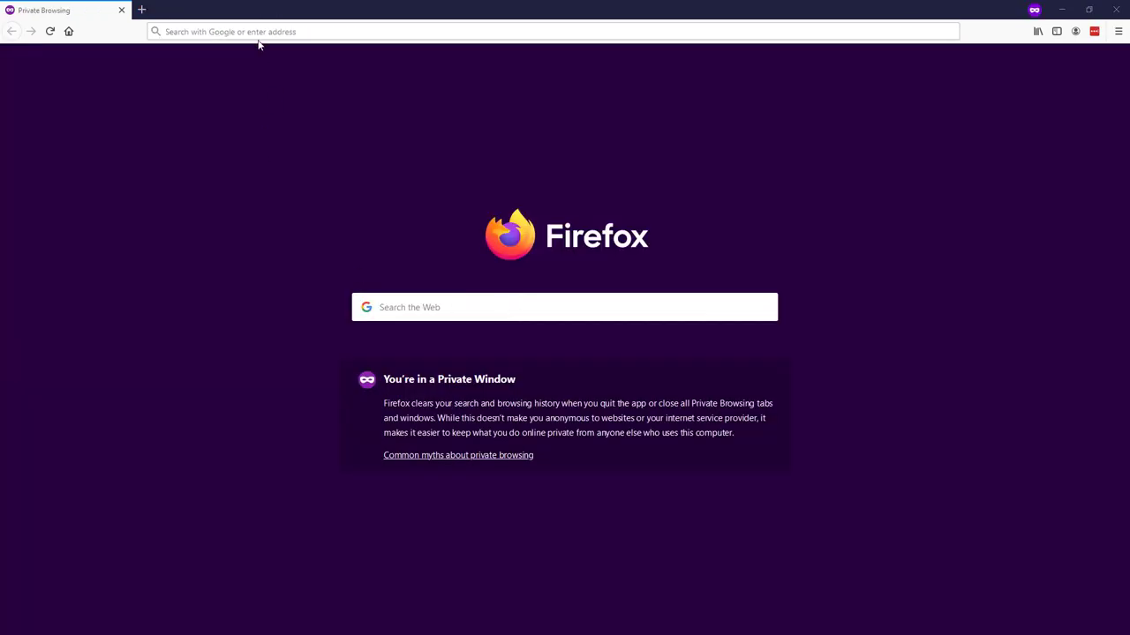
- Go to youtube.com and switch its display language to Română
left_click(256, 32)
type("youtube.com")
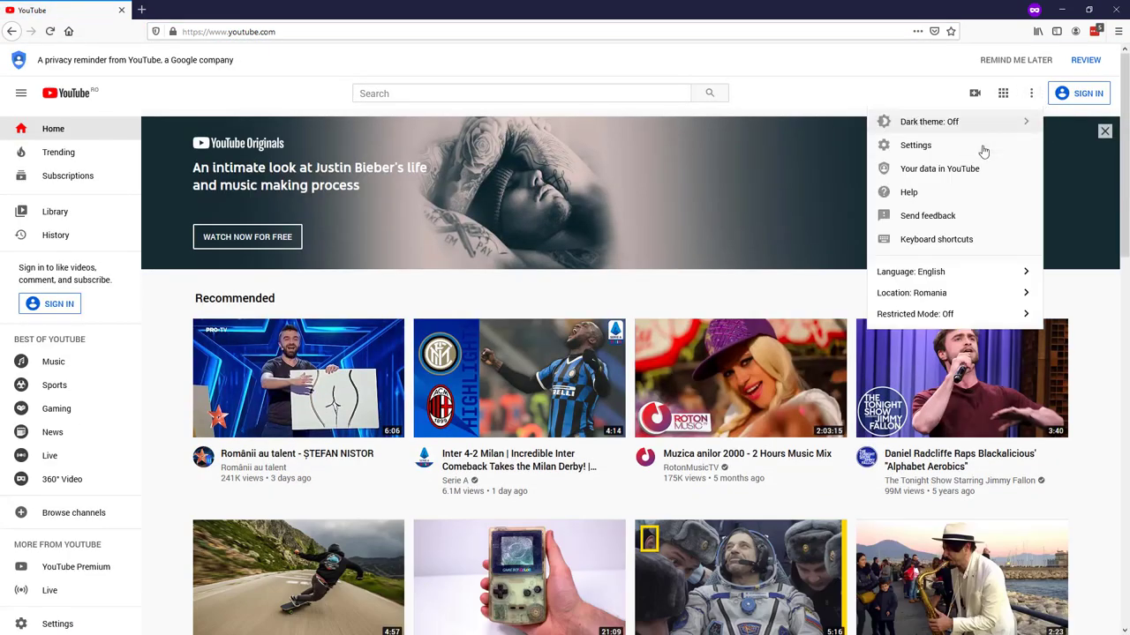
left_click(978, 265)
scroll(978, 265, "down", 3)
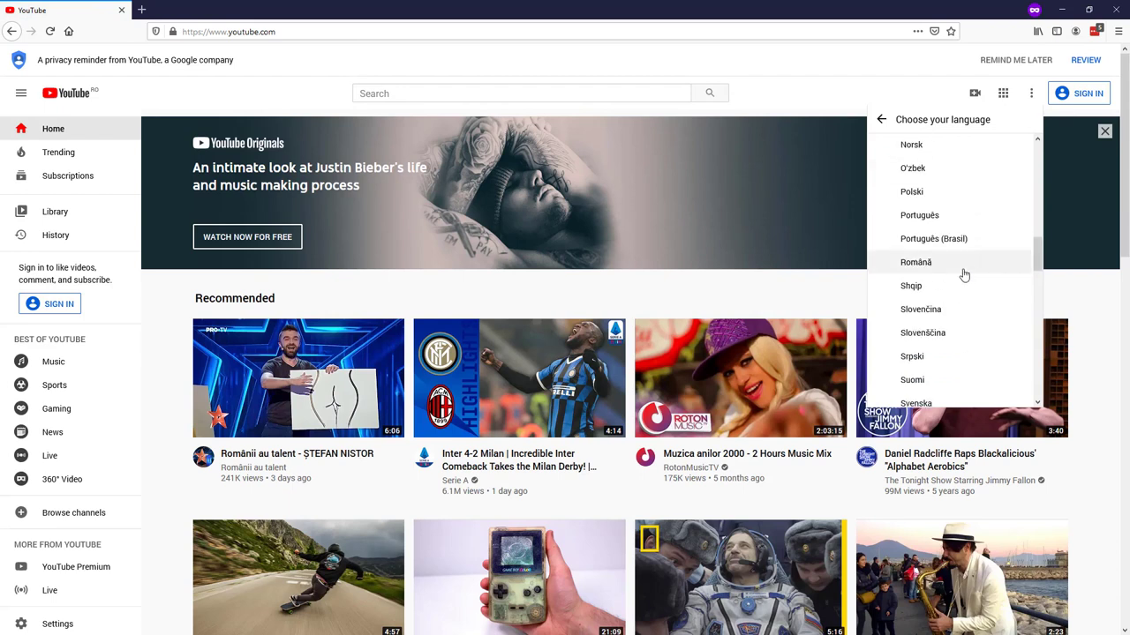
left_click(962, 267)
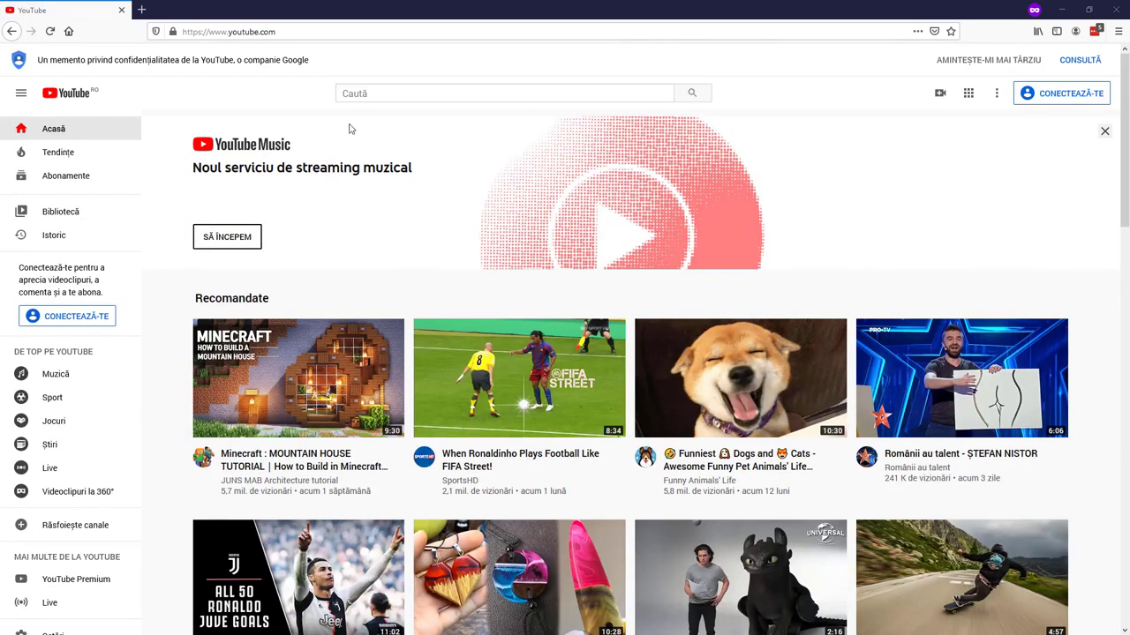
left_click(433, 93)
- Search YouTube for 'câștig de bani online tactici în 2020' and find the money-online video
type("câștig de bani online tactici în 2020")
key("Return")
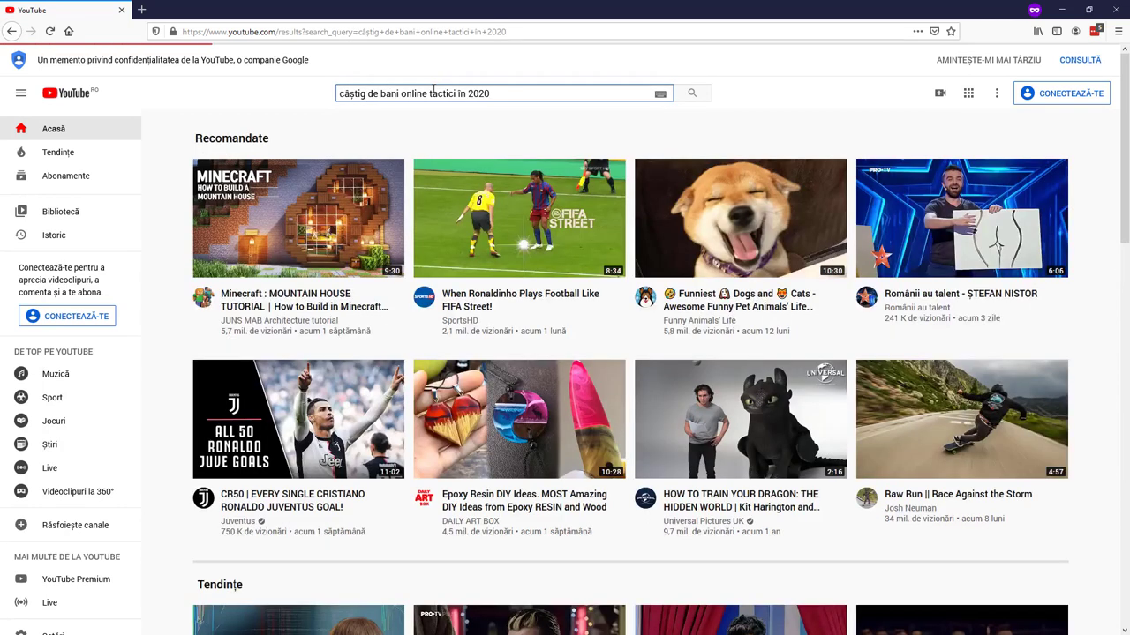
scroll(415, 221, "down", 2)
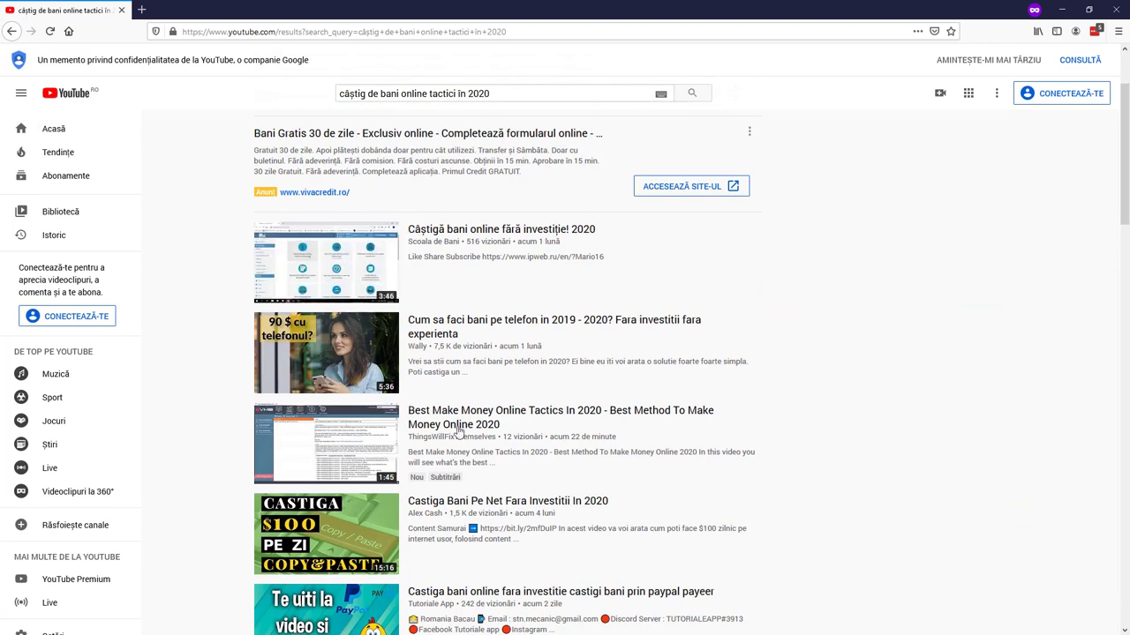
left_click_drag(458, 430, 601, 474)
left_click(854, 393)
scroll(854, 394, "up", 3)
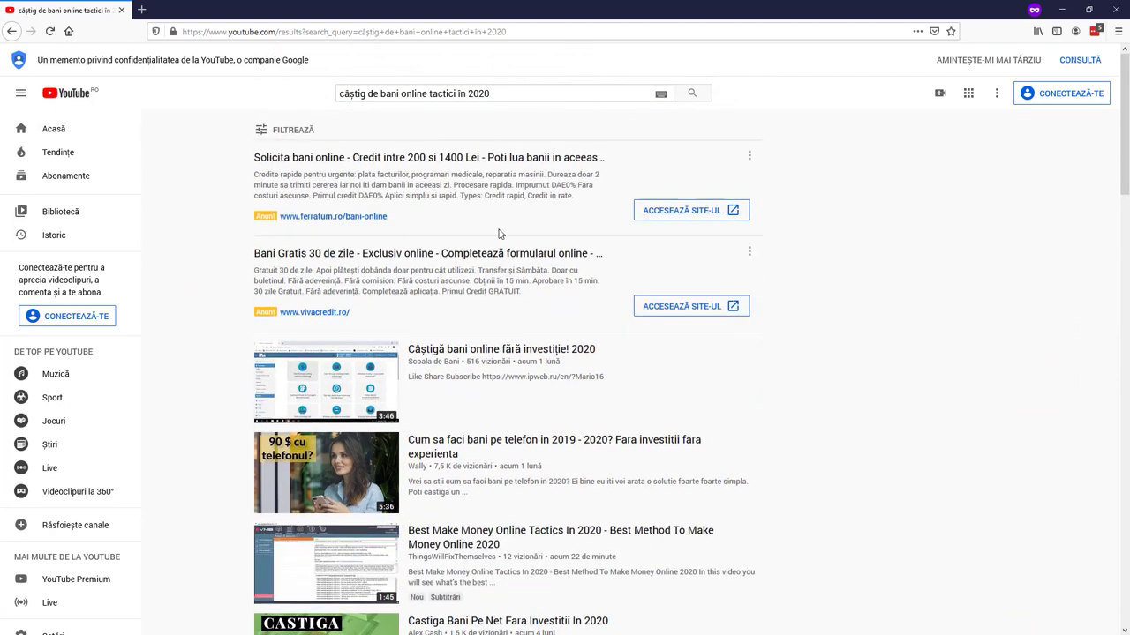
scroll(481, 274, "down", 2)
left_click_drag(424, 425, 618, 433)
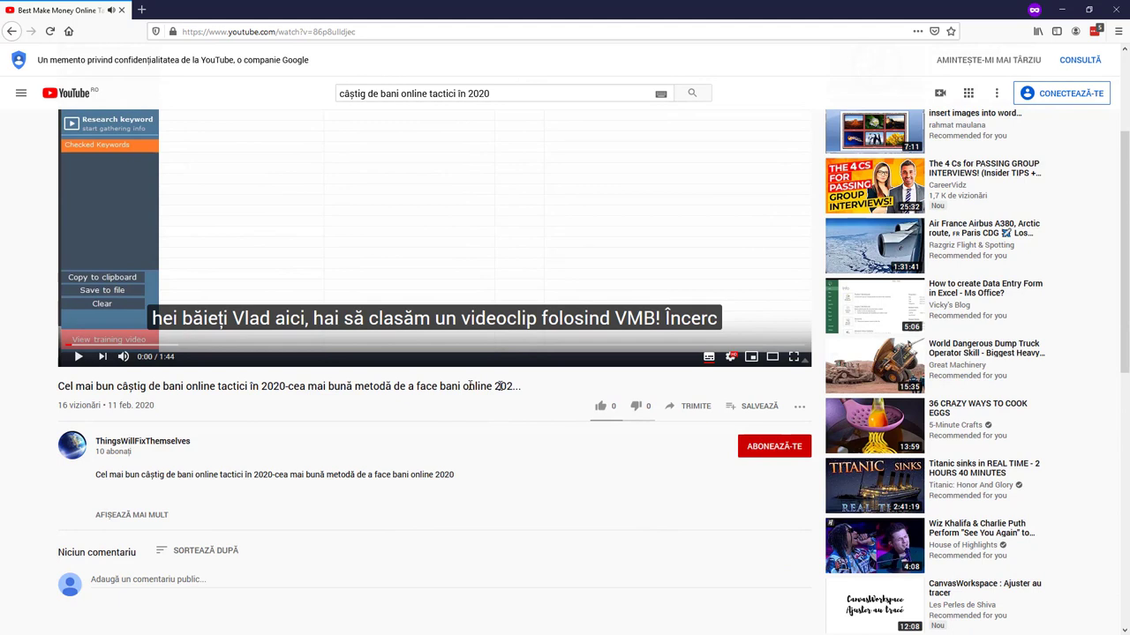
- Highlight the Romanian title, then expand and read the full Romanian description
left_click_drag(499, 386, 49, 386)
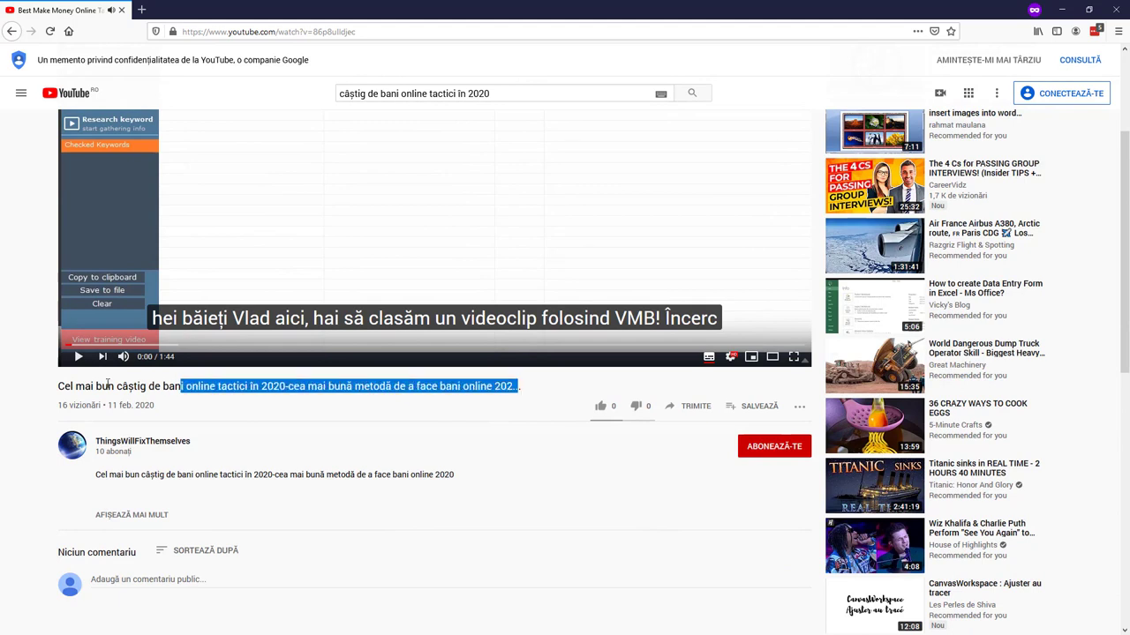
left_click(131, 514)
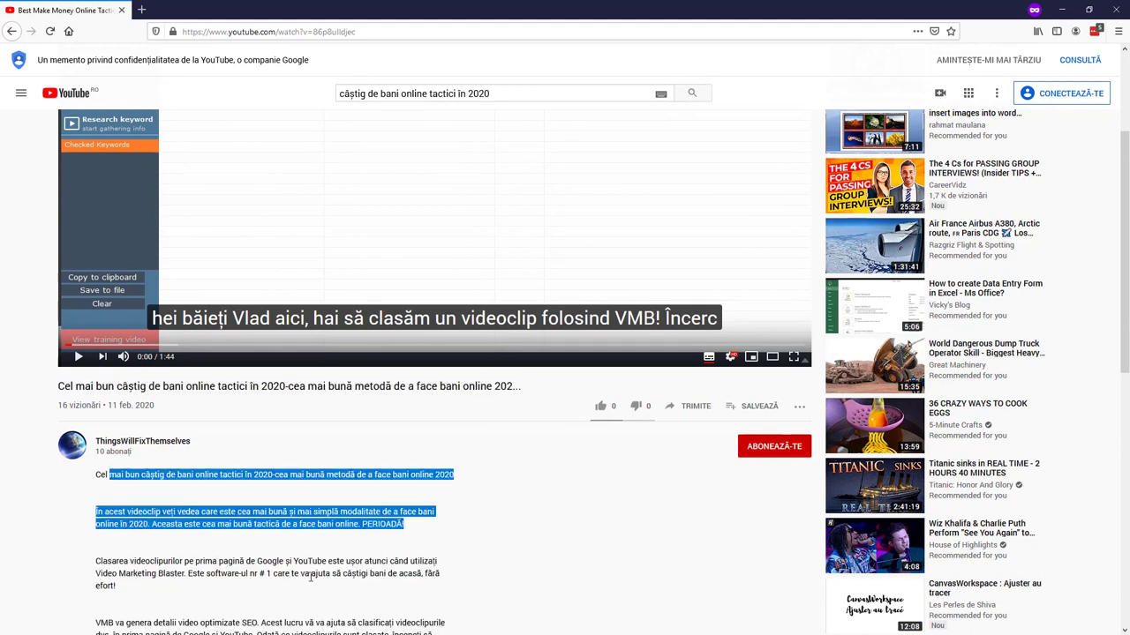
left_click_drag(125, 496, 132, 578)
scroll(132, 578, "down", 3)
left_click(224, 429)
scroll(236, 421, "down", 3)
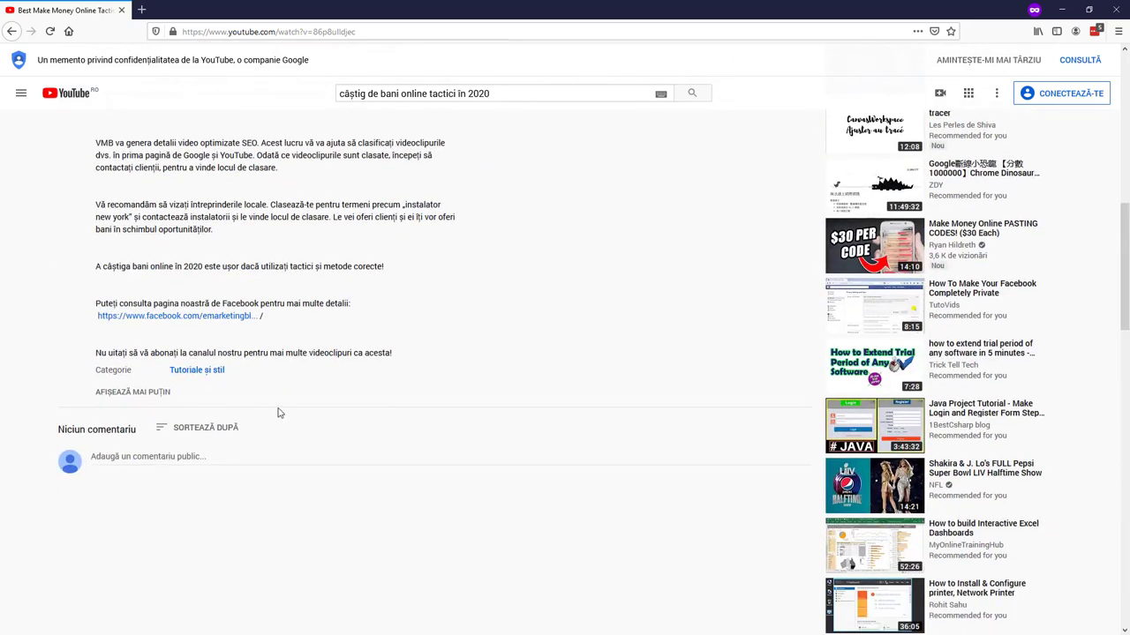
scroll(277, 412, "up", 10)
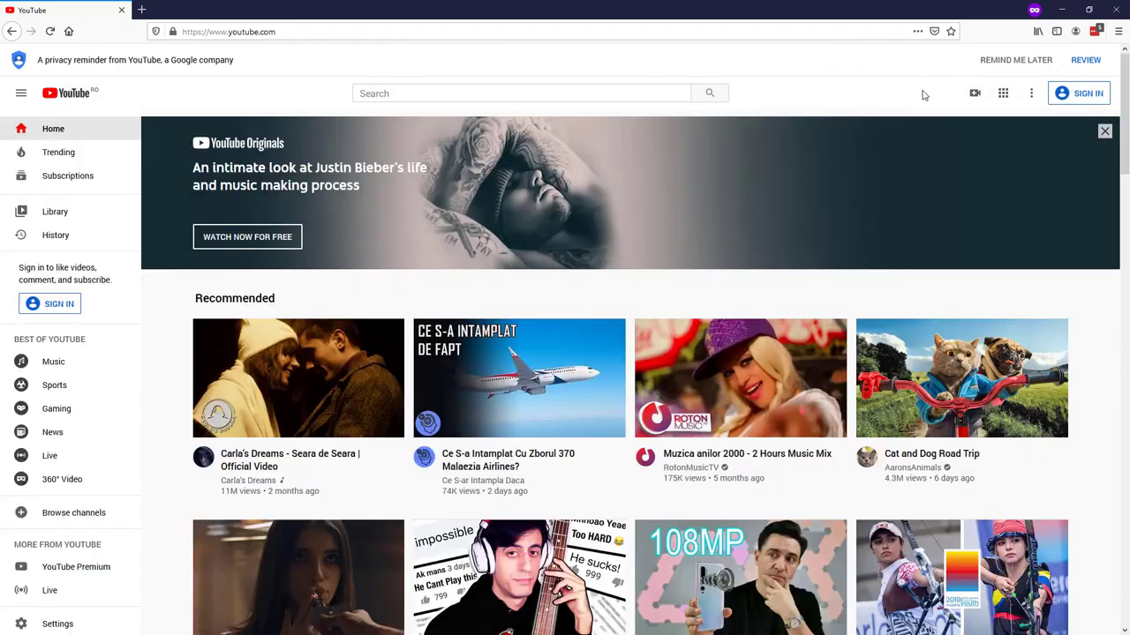
- Search 'Beste Online-Taktik zum Geldverdienen im Jahr 2020' and spot the video in the results
left_click(536, 94)
type("Beste Online-Taktik zum Geldverdienen im Jahr 2020")
key("Return")
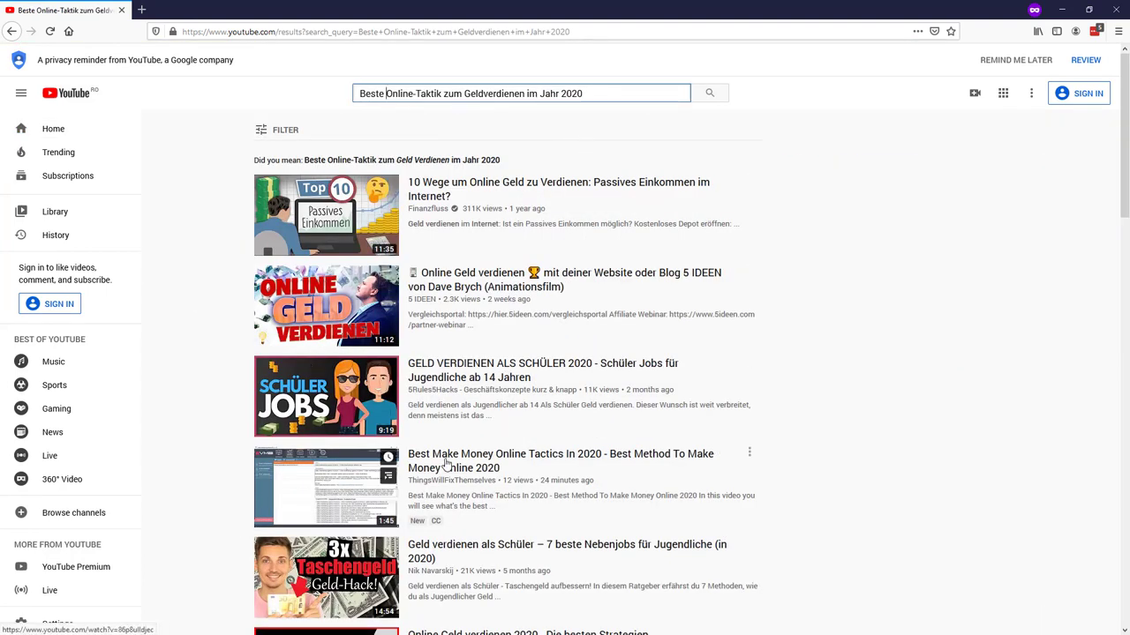
mouse_move(407, 452)
left_mouse_down()
mouse_move(551, 481)
mouse_move(924, 464)
left_mouse_up()
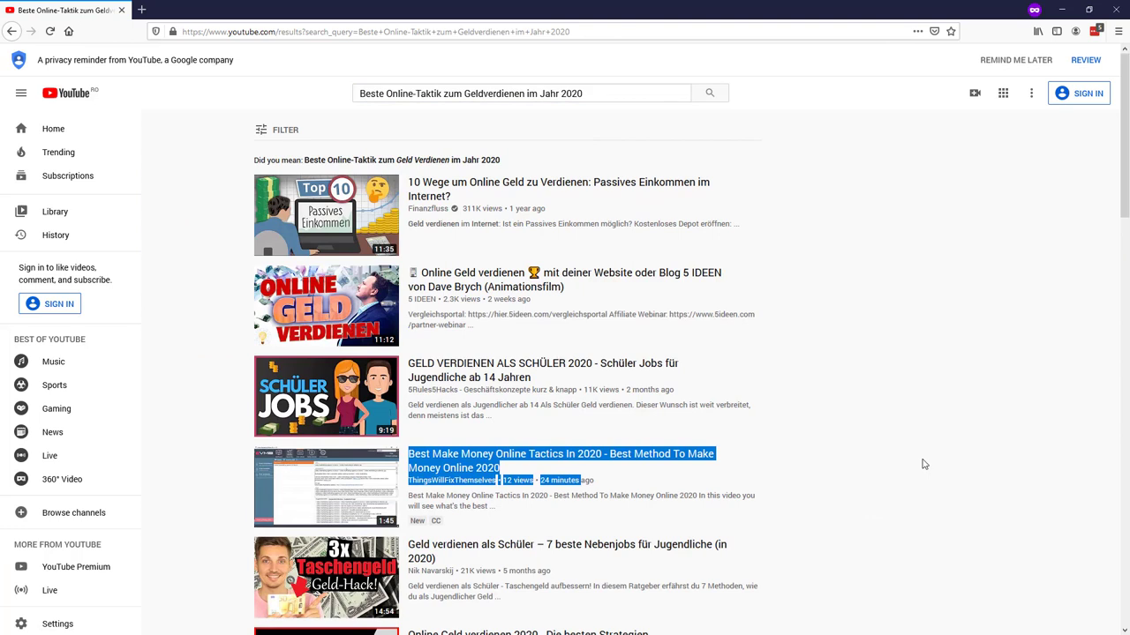
- Open and pause the video, then switch YouTube's language to Deutsch
left_click(461, 459)
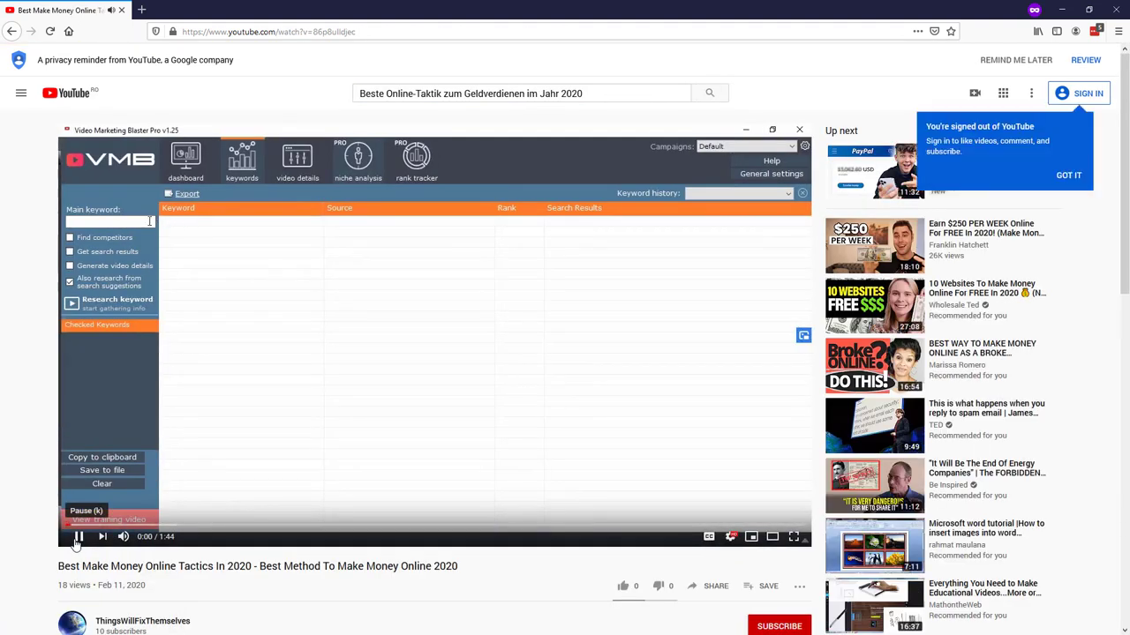
left_click(78, 540)
left_click(1030, 92)
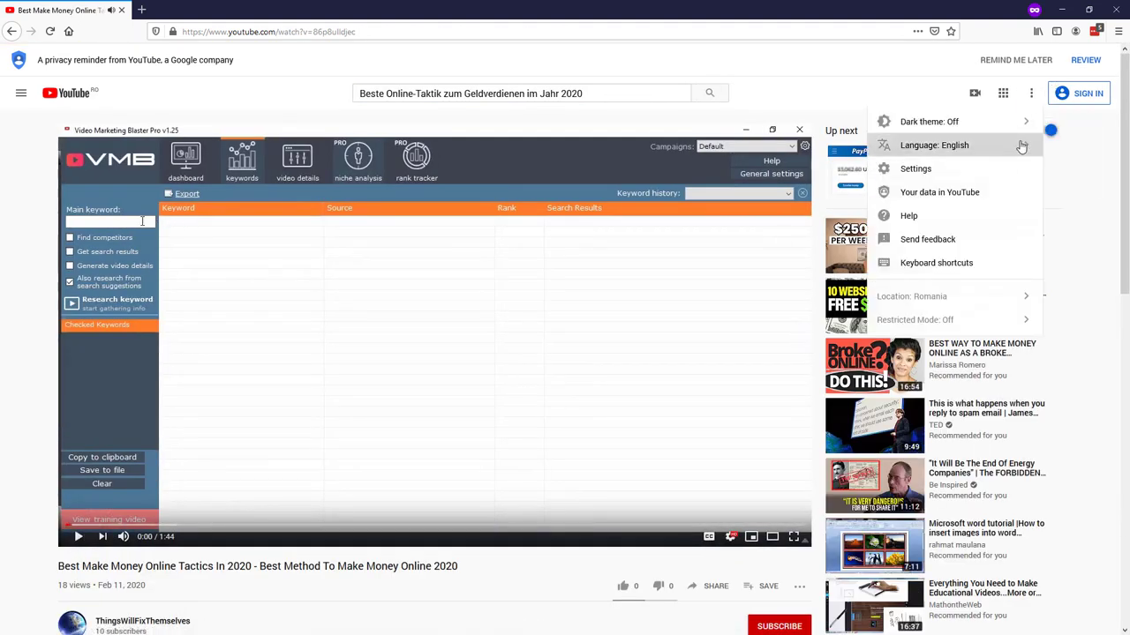
left_click(1021, 146)
left_click(933, 354)
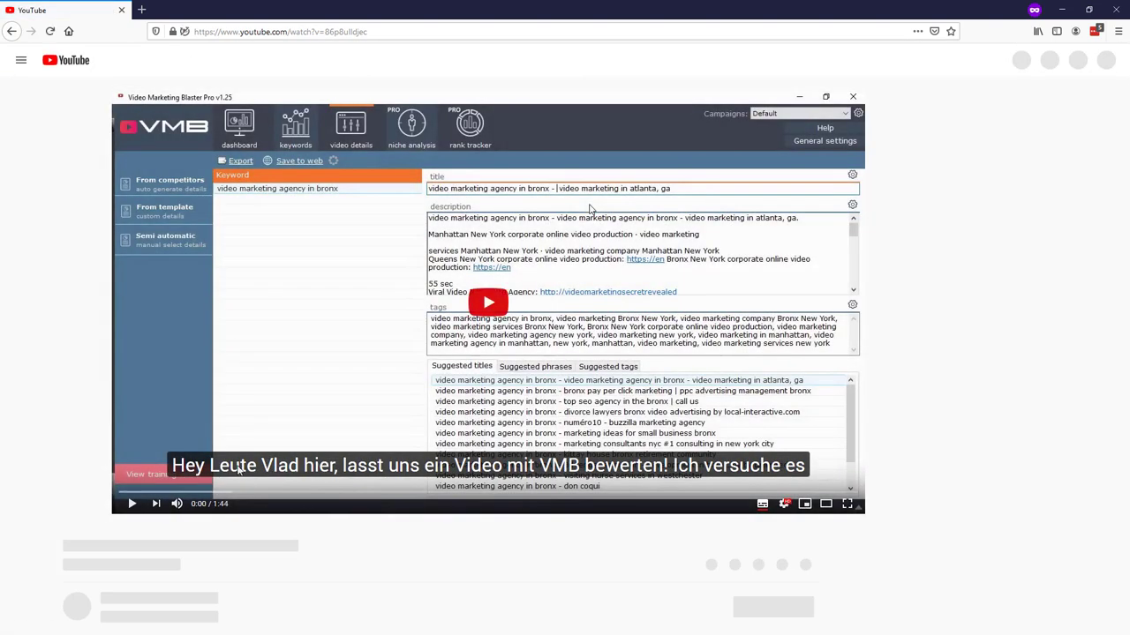
- Expand and read the video's German description
scroll(115, 571, "down", 2)
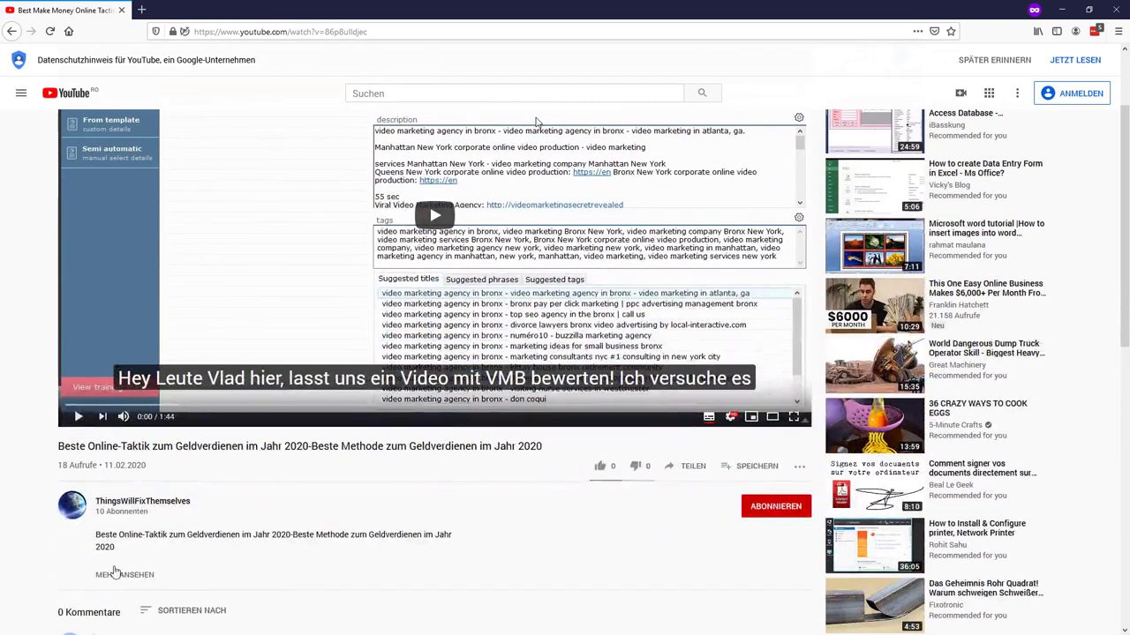
left_click(115, 575)
scroll(393, 429, "up", 3)
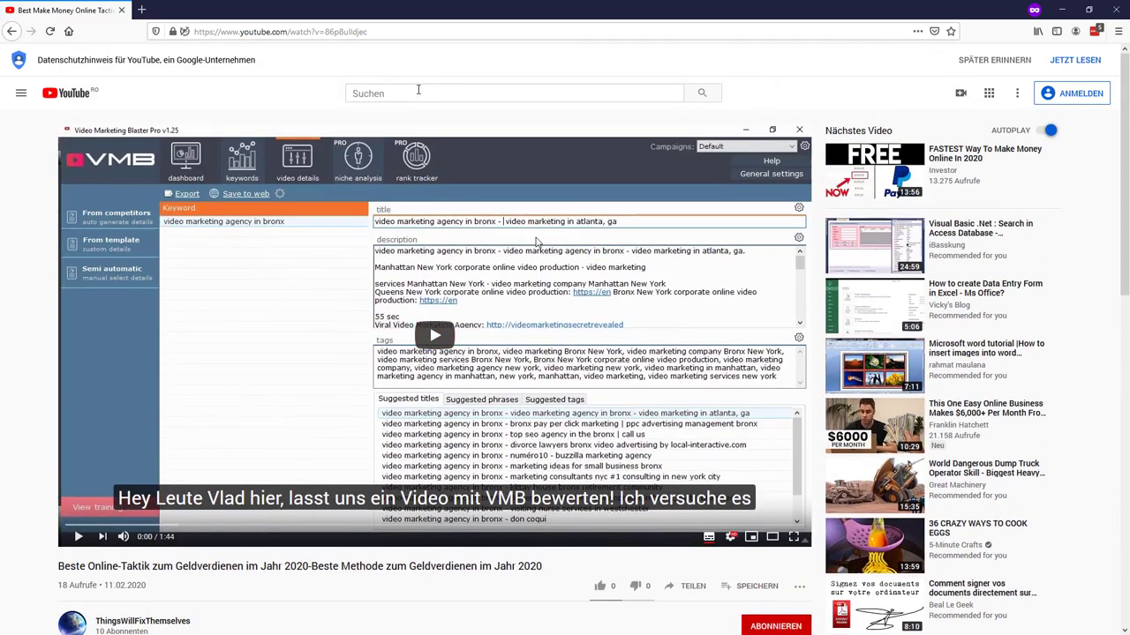
left_click(417, 89)
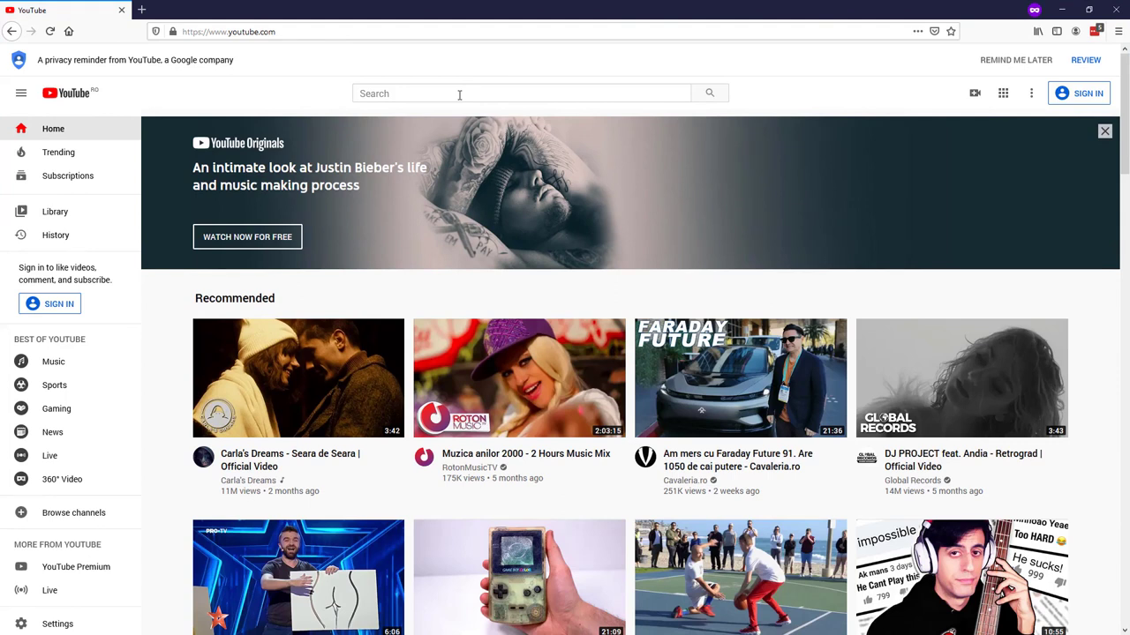
- Search YouTube for 'Melhores Táticas de Ganhar Dinheiro Online em 2020'
left_click(459, 95)
type("Melhores Táticas de Ganhar Dinheiro Online em 2020")
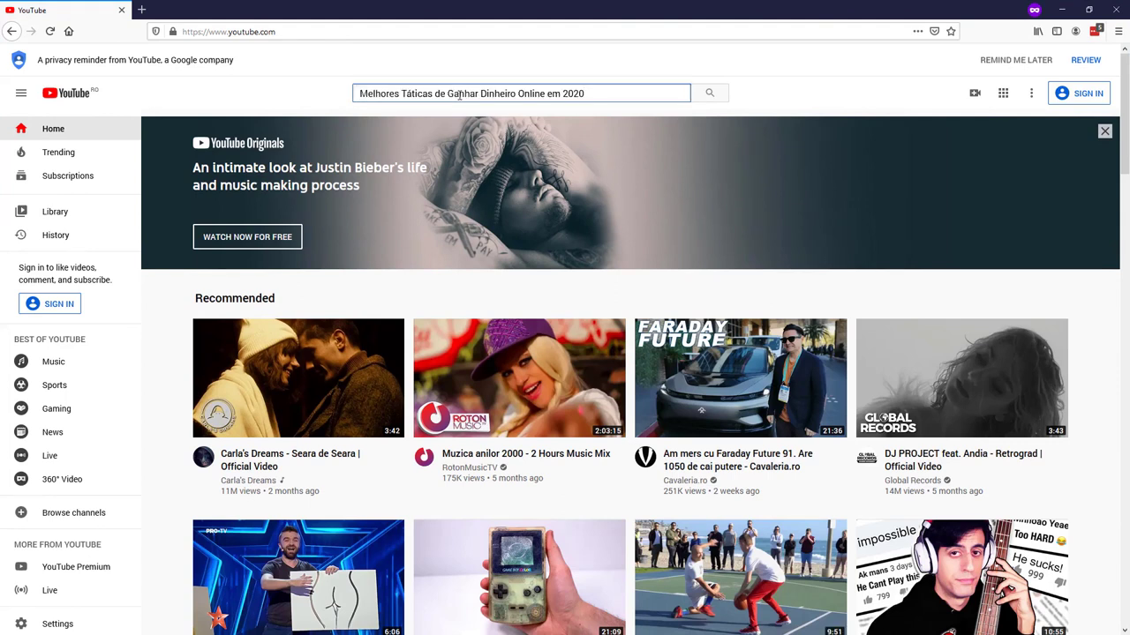
key("Return")
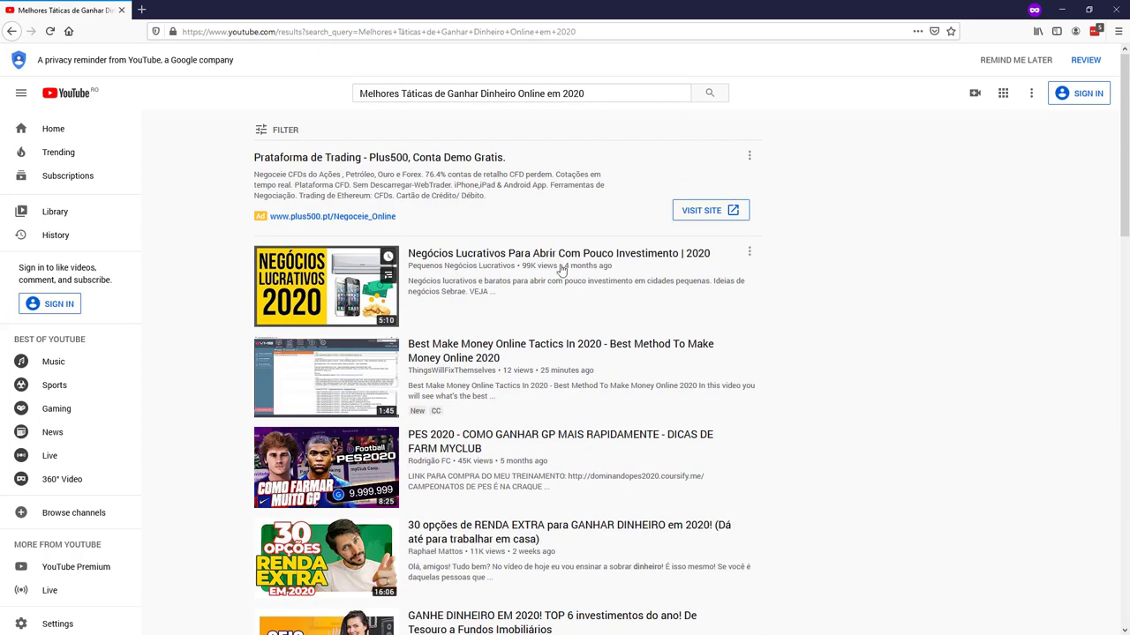
mouse_move(325, 377)
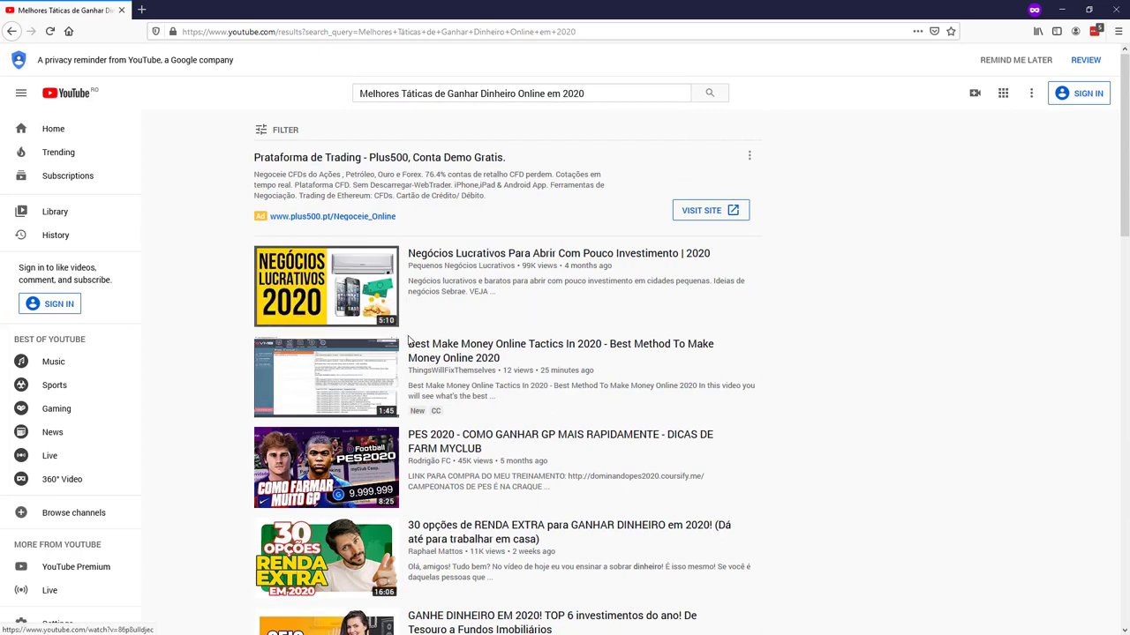
mouse_move(604, 96)
left_mouse_down()
mouse_move(371, 92)
mouse_move(610, 93)
left_mouse_up()
left_click(610, 94)
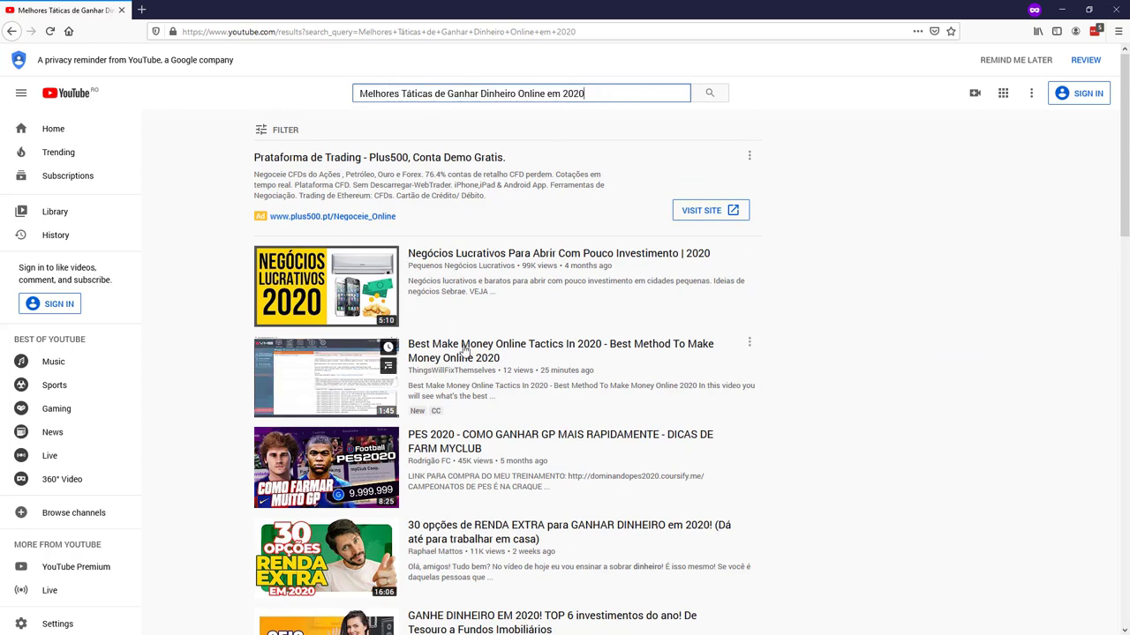
- Open the video and switch YouTube's language to Português (Brasil)
left_click(484, 399)
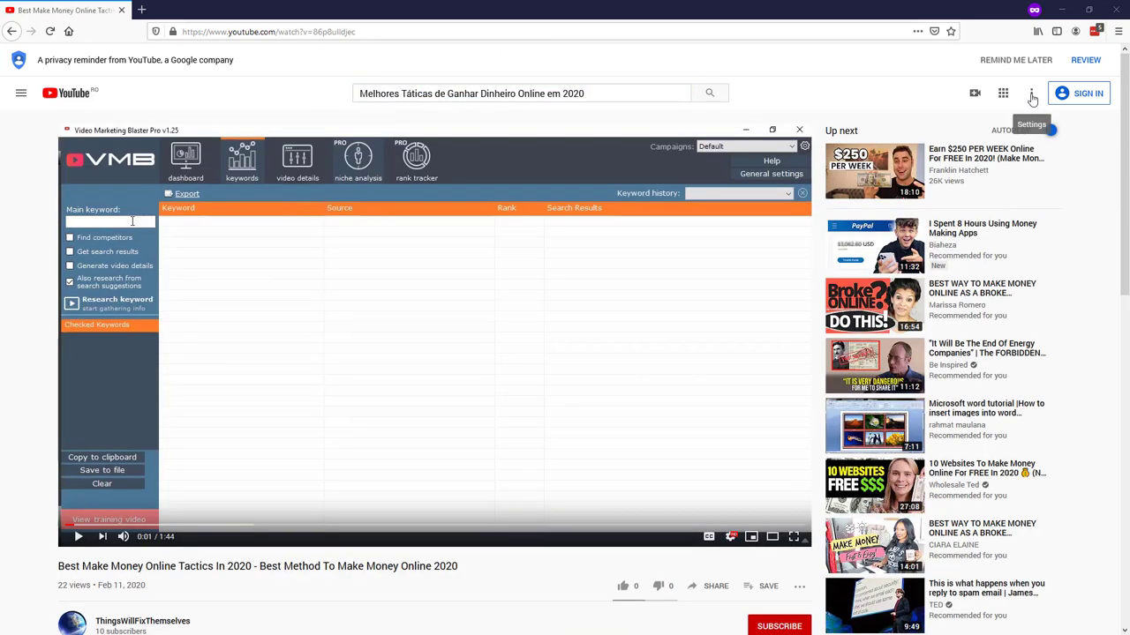
left_click(1032, 94)
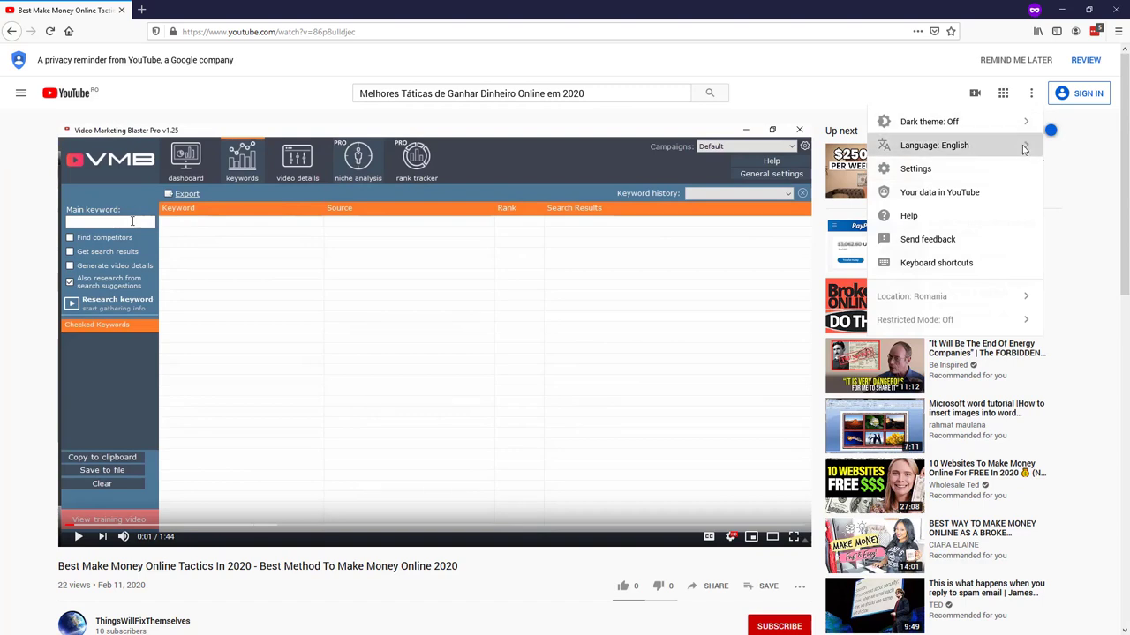
left_click(1022, 144)
left_click_drag(1038, 172, 1038, 269)
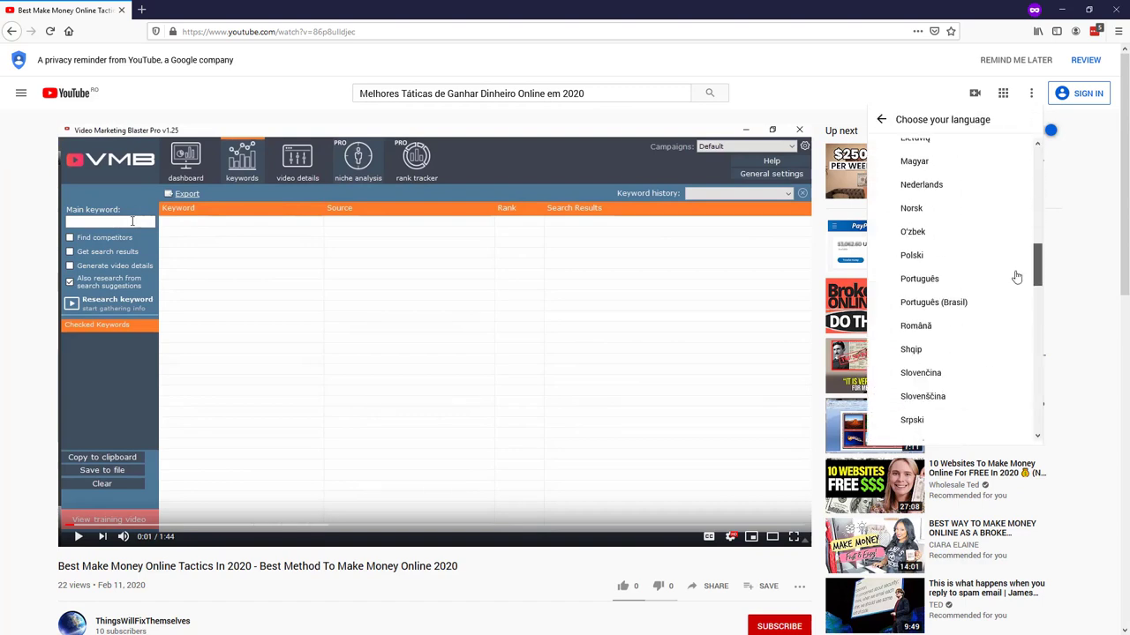
left_click(955, 302)
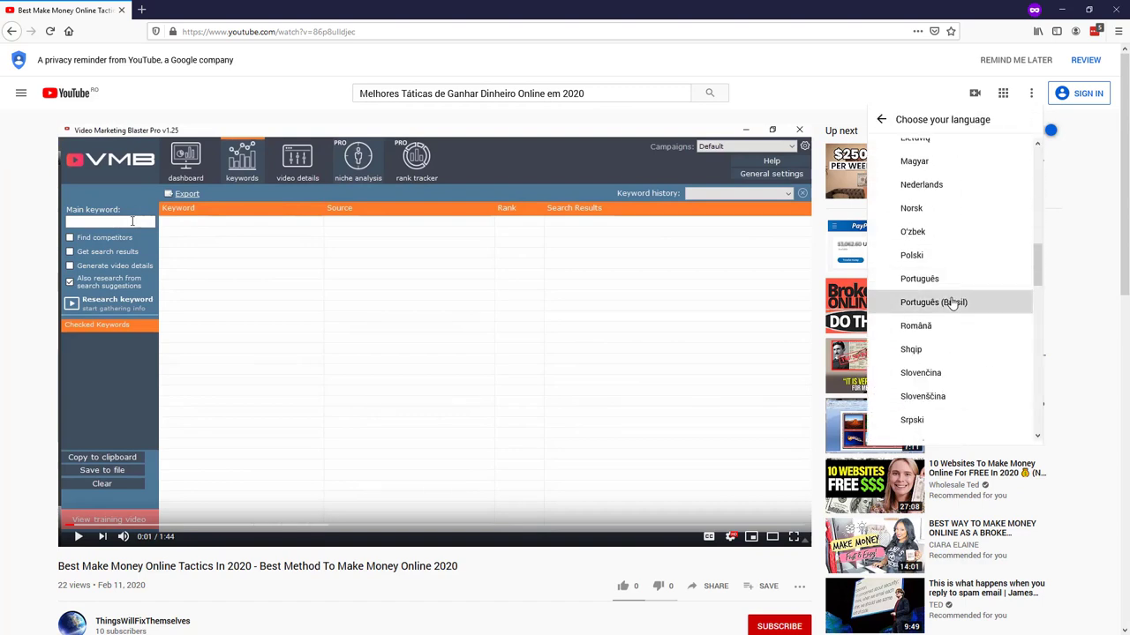
- Read through the video's Portuguese title and full Portuguese description
left_click_drag(60, 506, 491, 508)
scroll(492, 507, "down", 3)
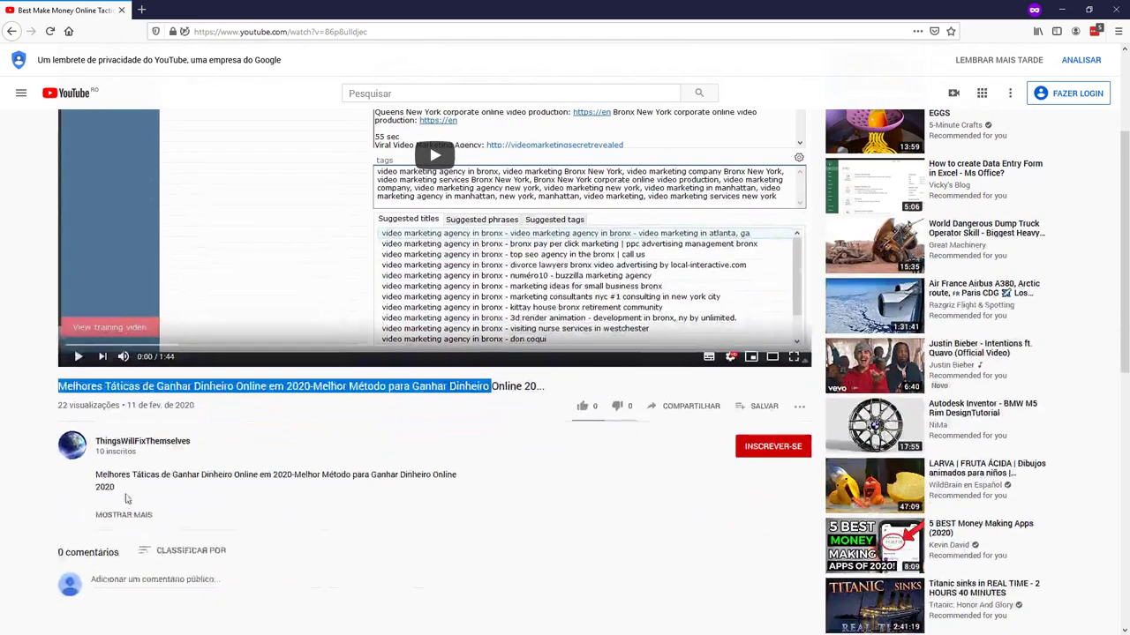
left_click_drag(107, 486, 446, 585)
left_click(446, 585)
scroll(446, 586, "down", 3)
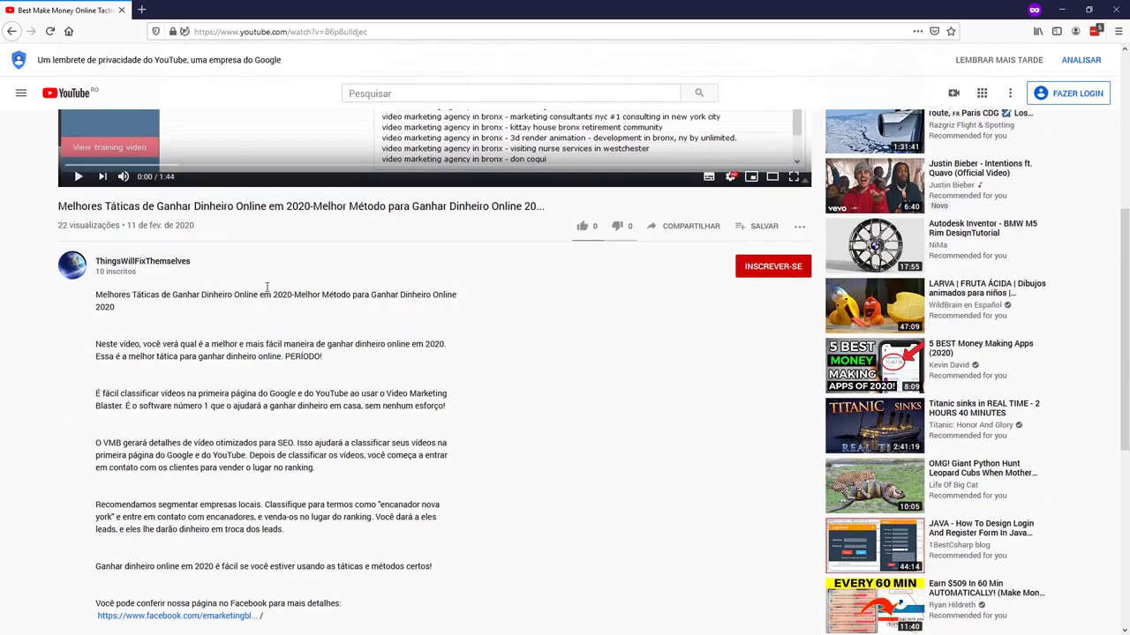
scroll(212, 428, "up", 2)
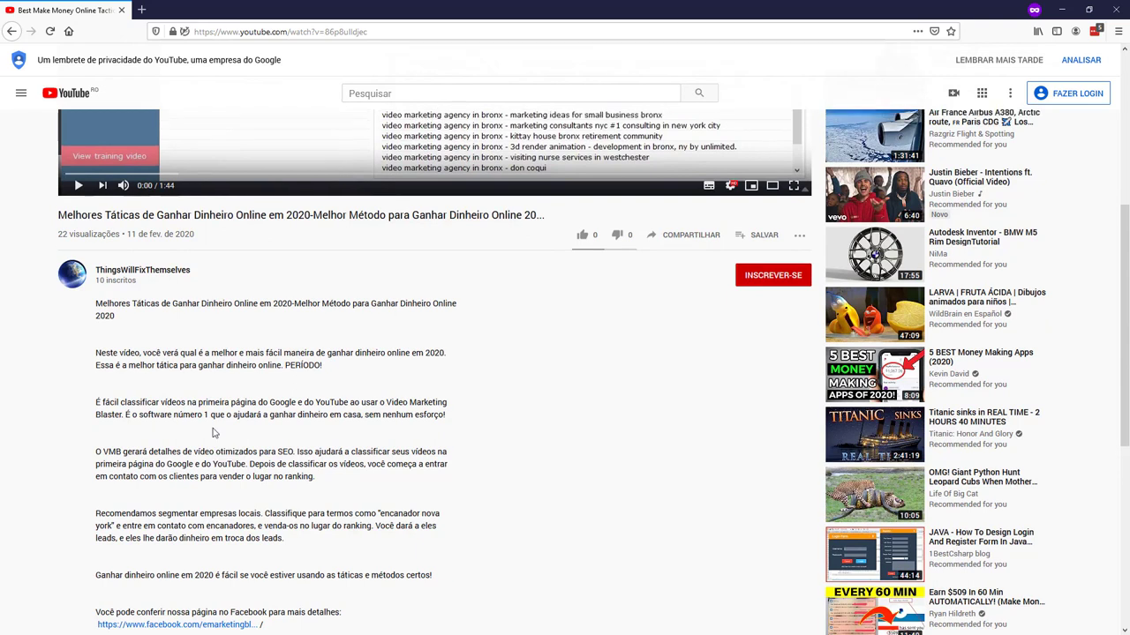
scroll(232, 471, "up", 3)
scroll(141, 481, "up", 2)
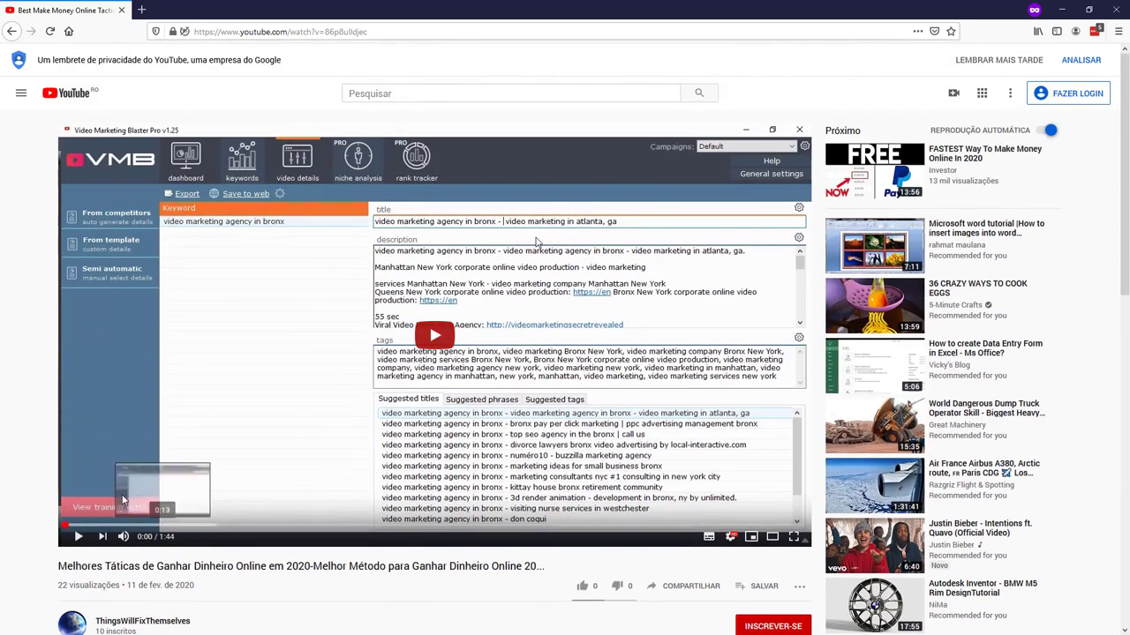